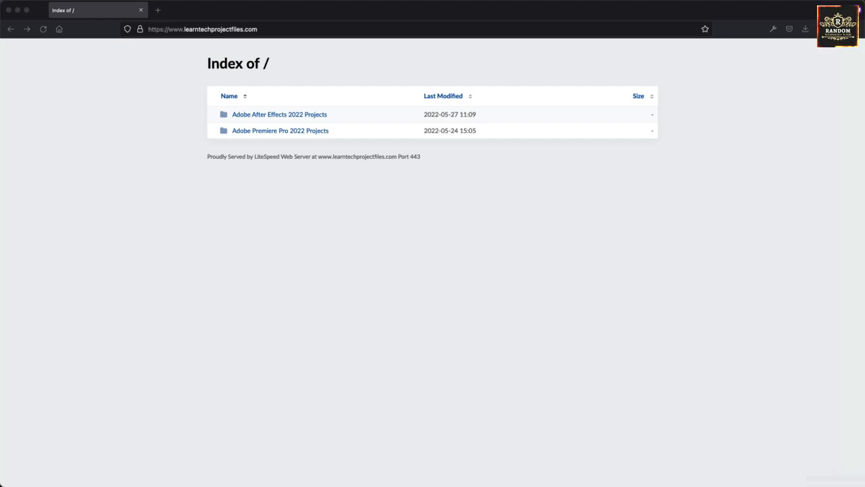
Step: Download the Project #25 Adobe XD 2022 Projects zip from the After Effects 2022 Projects listing, then switch to After Effects
click(263, 252)
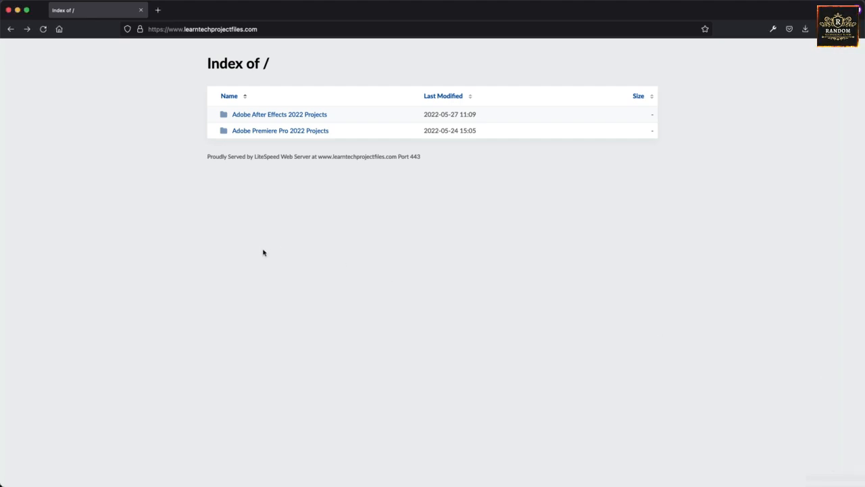
click(259, 118)
scroll(210, 339, down, 5)
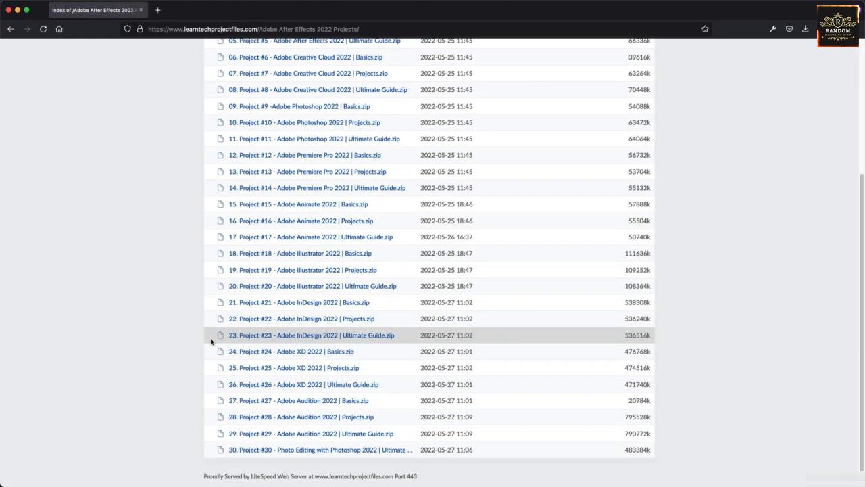
click(279, 373)
mouse_move(375, 473)
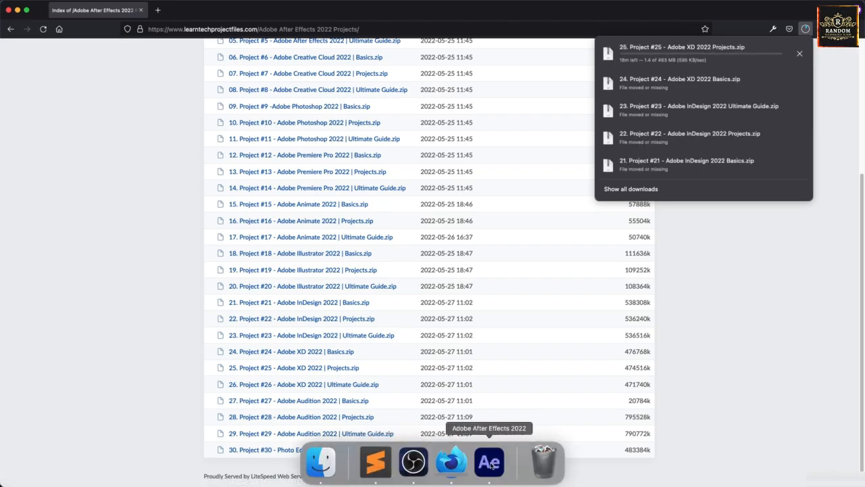
click(492, 465)
Step: Start a new empty project and bring up Save As in the 01. Projects folder
click(34, 61)
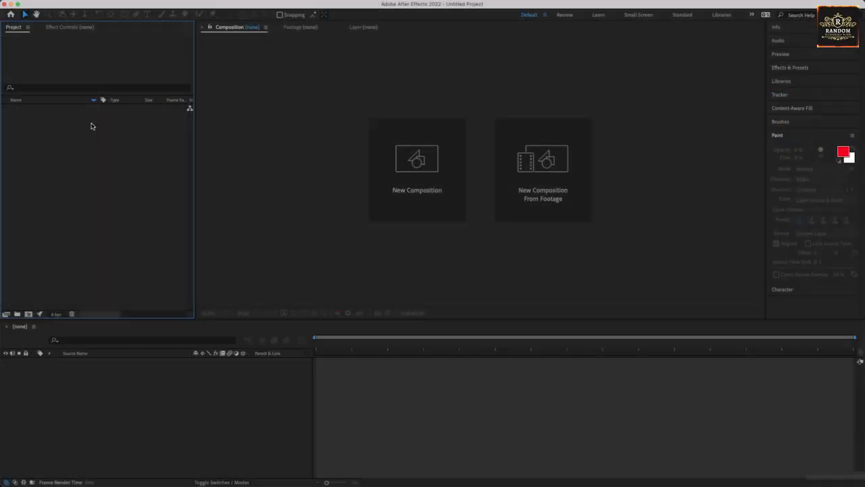
click(77, 6)
mouse_move(96, 105)
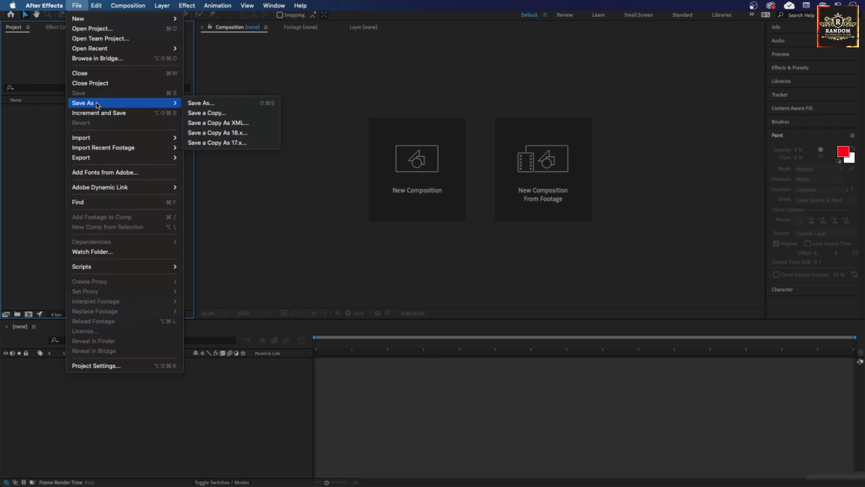
click(208, 105)
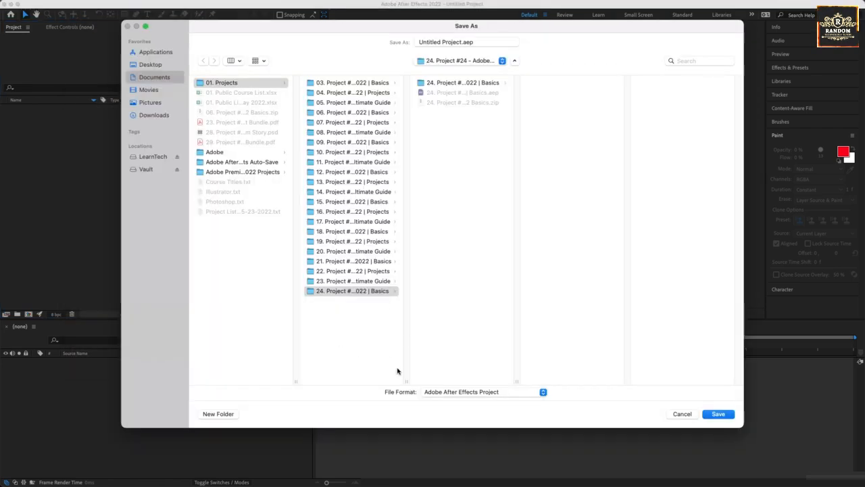
double_click(407, 381)
click(392, 345)
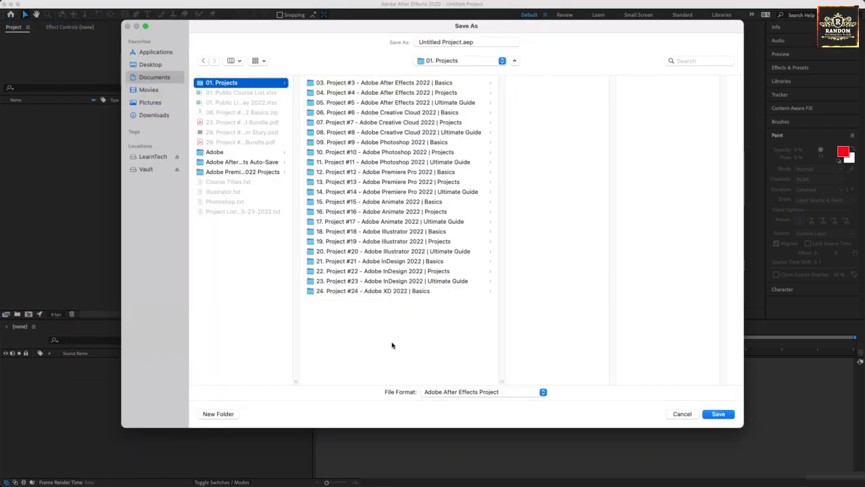
Step: Create the folder '25. Project #25 - Adobe XD 2022 | Projects' inside 01. Projects
click(218, 414)
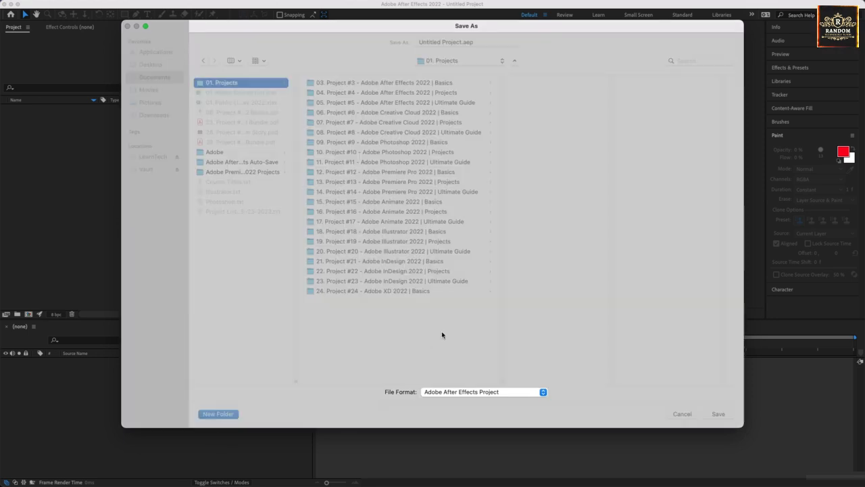
text(25. Project #25 - Adobe XD 2022)
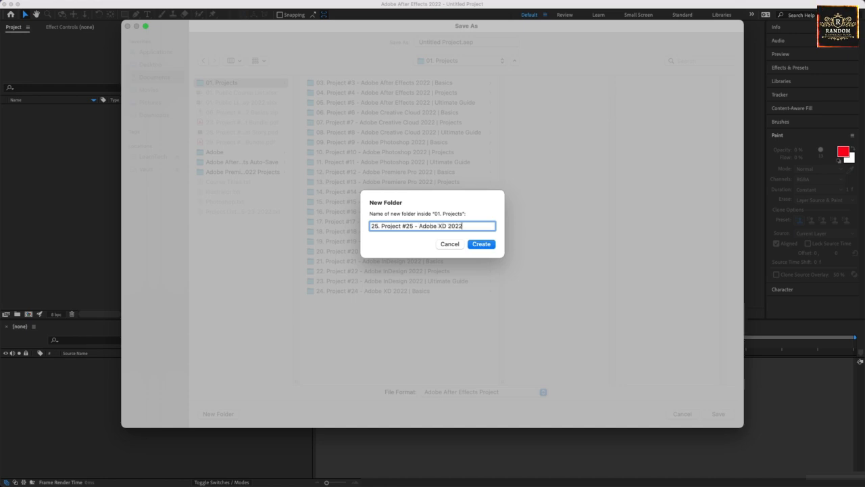
text( | Projects)
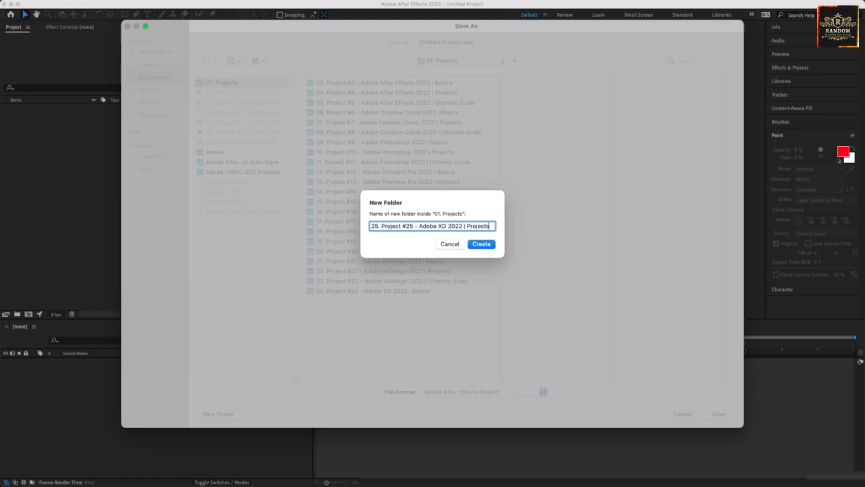
key(super+a)
key(super+c)
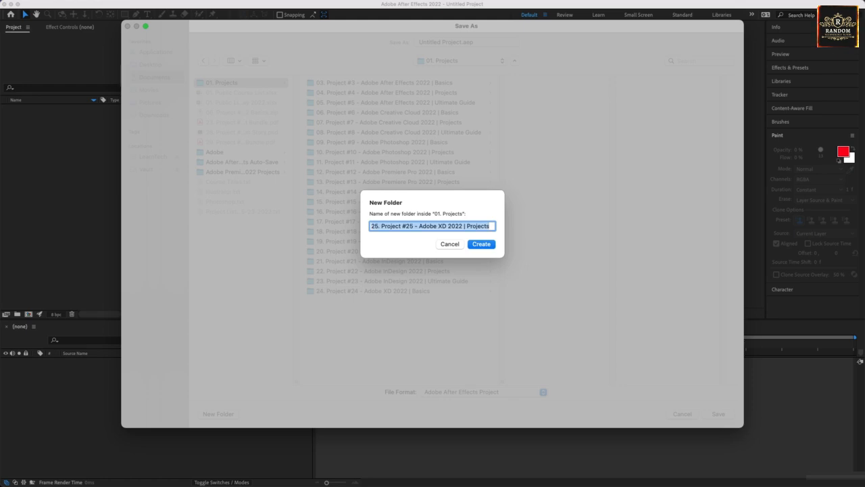
key(Return)
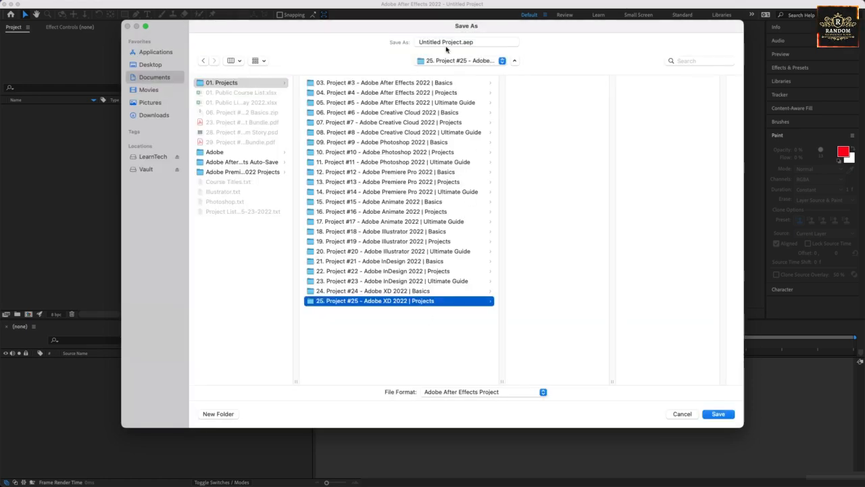
Step: Replace the 'Untitled Project' file name with the new folder's name
click(452, 43)
drag(462, 43, 386, 44)
key(super+v)
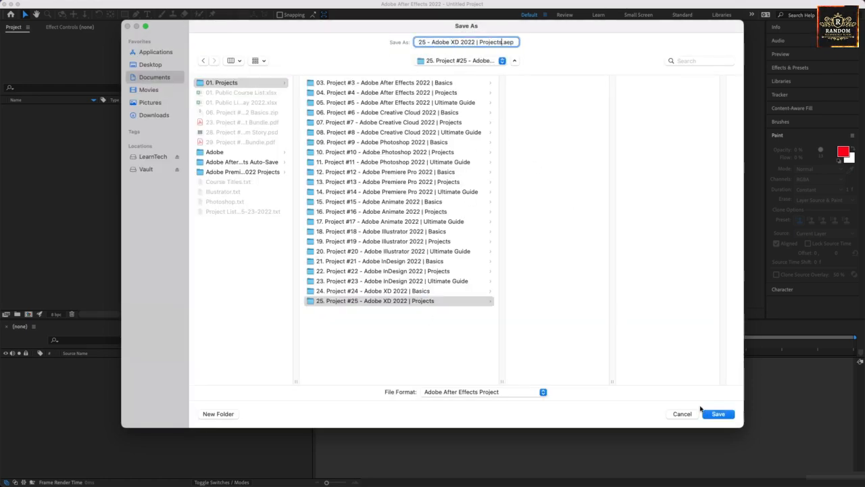
Step: Confirm Save As to store the .aep file inside the new Project #25 folder
click(716, 419)
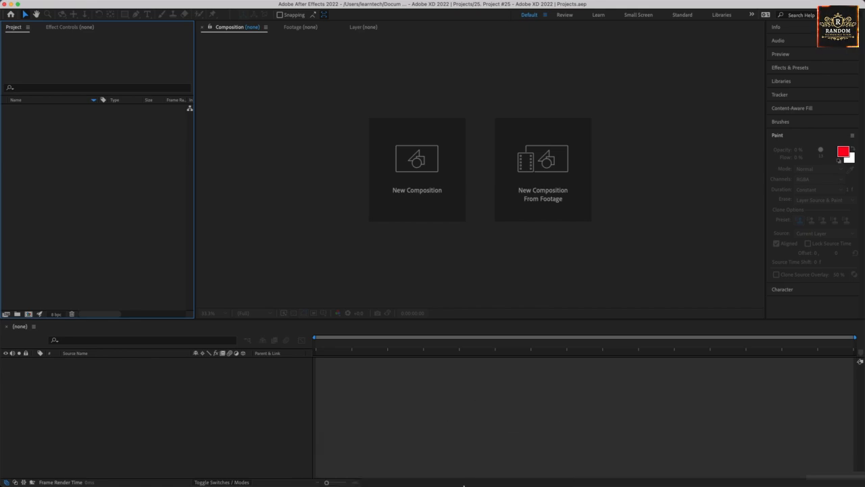
Step: Reveal the downloaded zip in Finder and move it into Documents > 01. Projects > folder 25
click(450, 462)
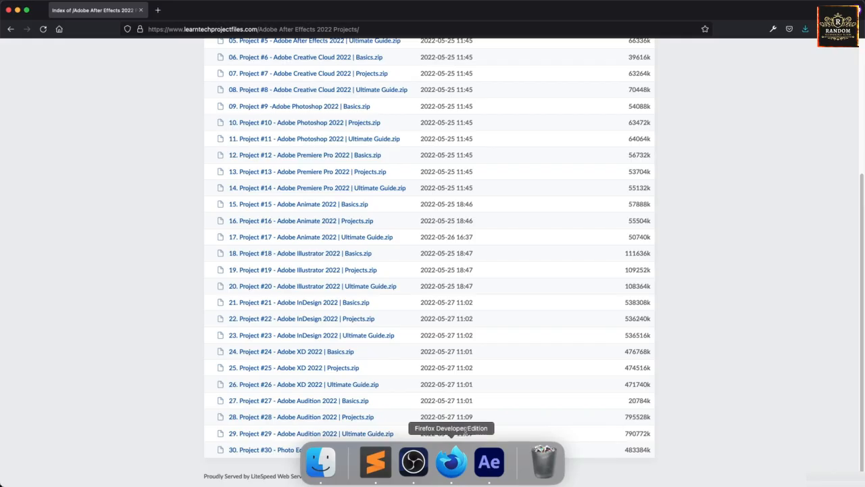
click(805, 29)
click(801, 51)
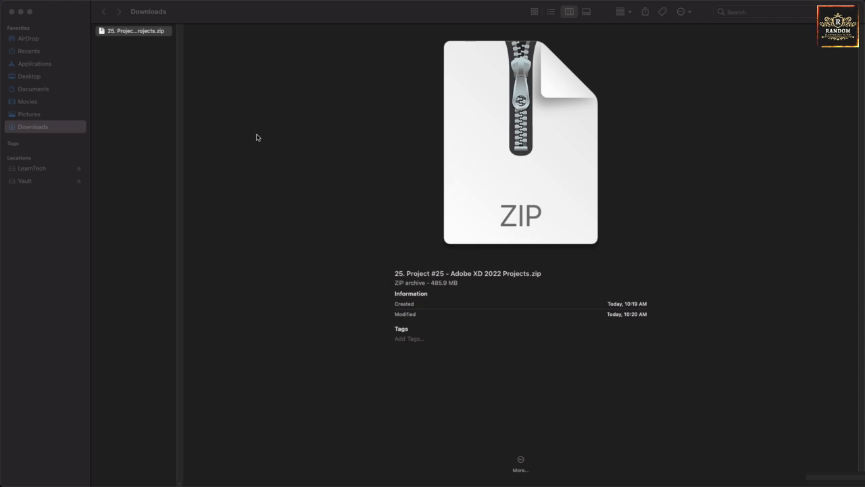
drag(119, 31, 56, 92)
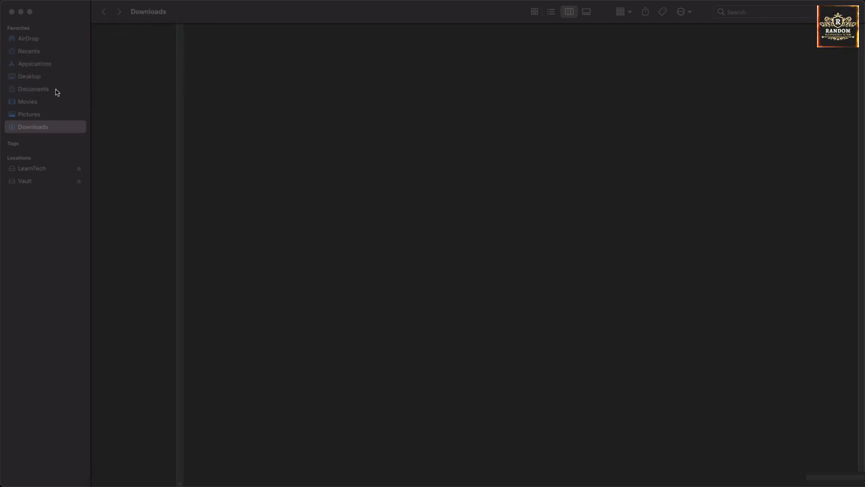
click(61, 88)
drag(123, 81, 209, 249)
click(209, 249)
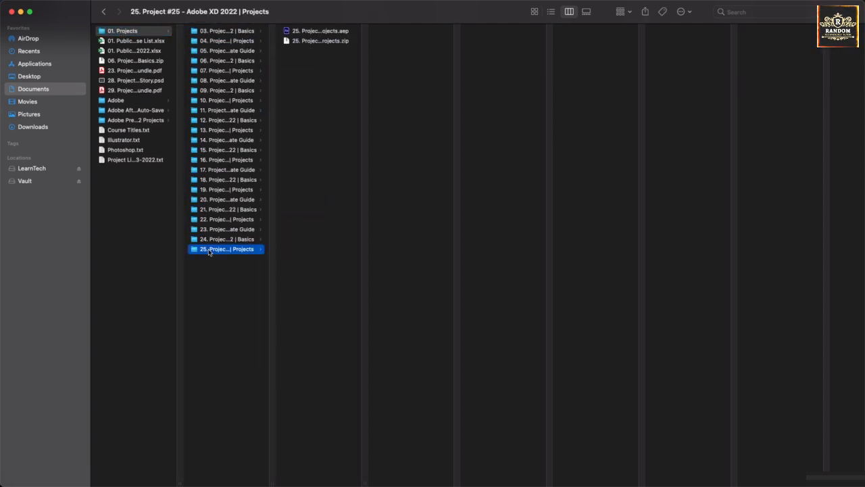
Step: Unzip the archive and preview the title card PSDs and the Adobe XD projects movie
click(318, 43)
double_click(318, 41)
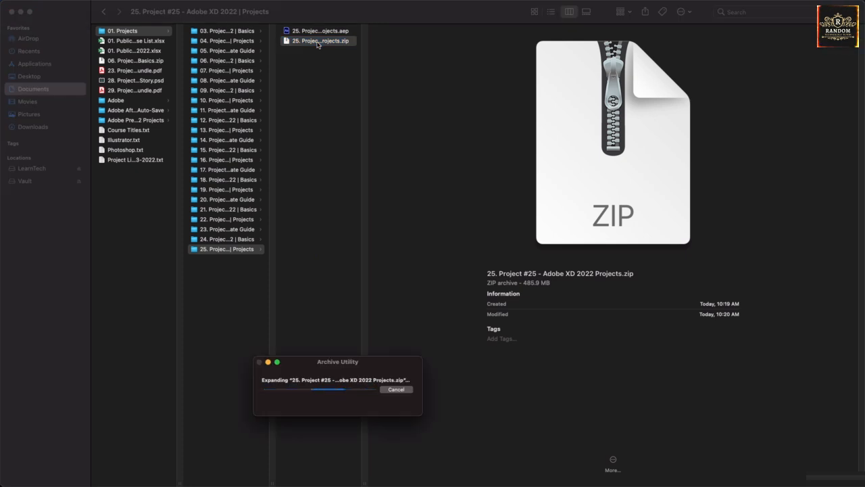
click(390, 30)
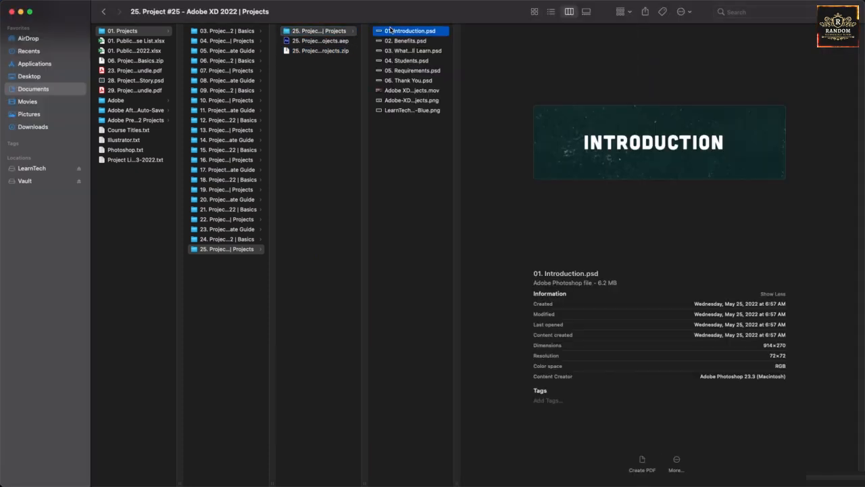
key(Down)
key(Down)
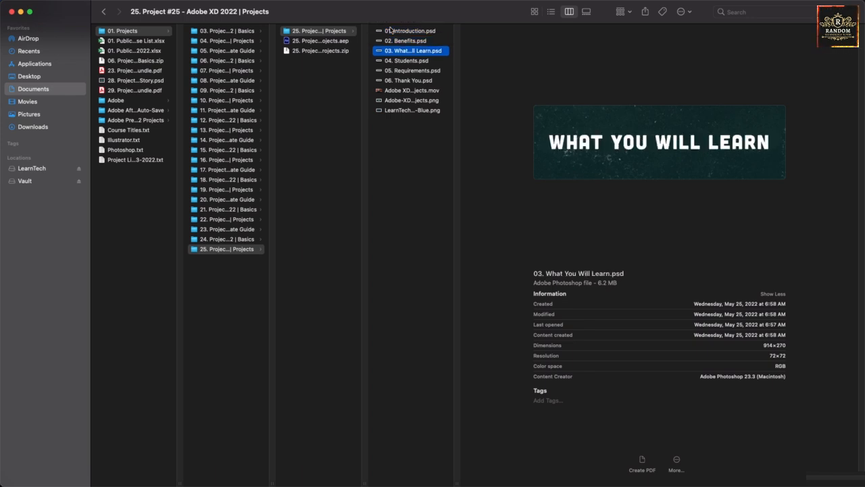
key(Down)
key(Down)
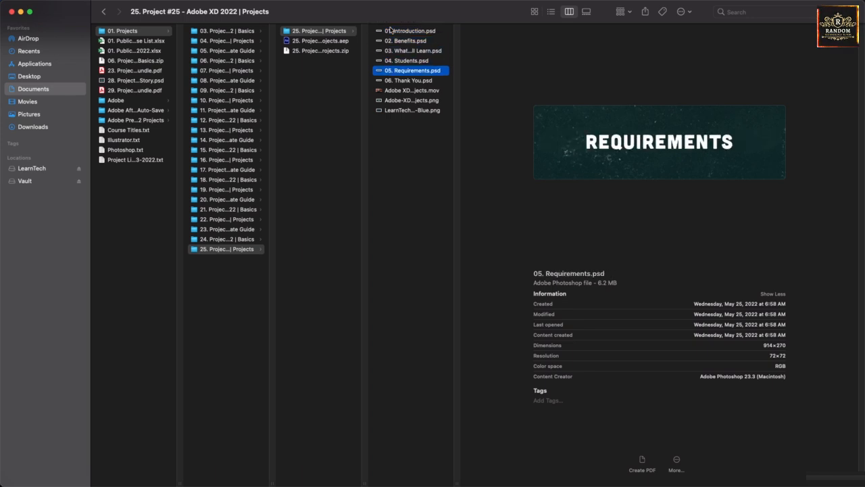
key(Down)
key(Down)
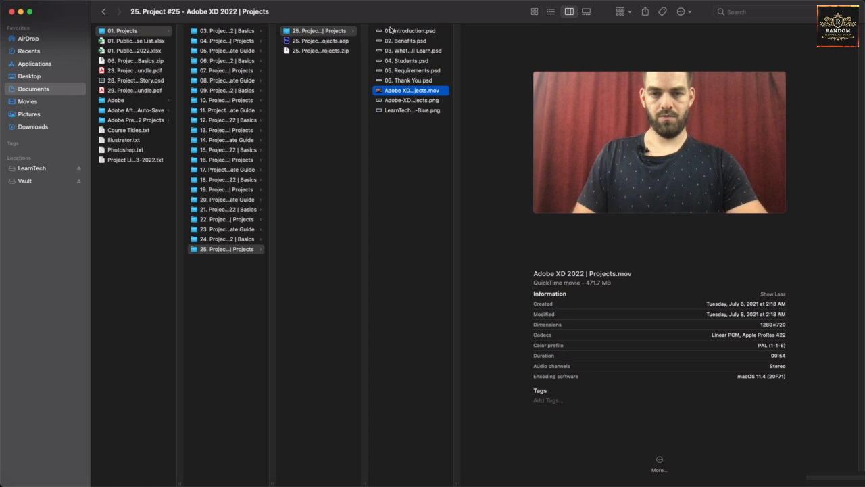
key(Down)
key(Down)
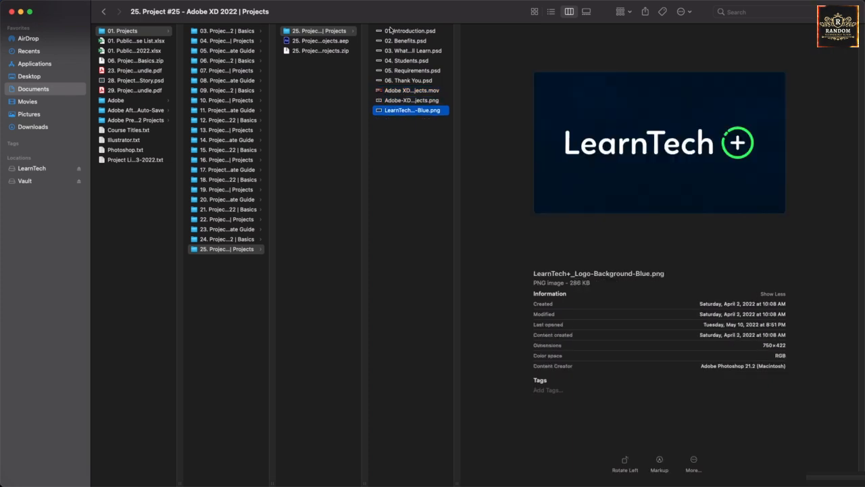
key(Up)
key(Up)
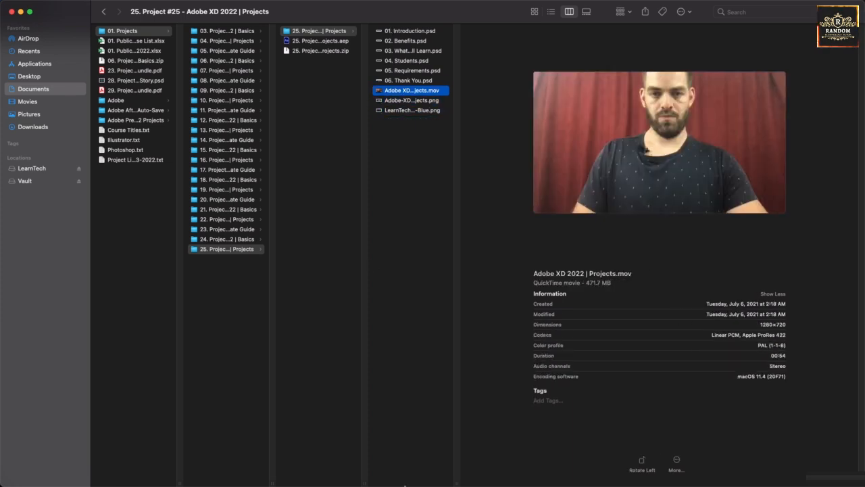
click(476, 468)
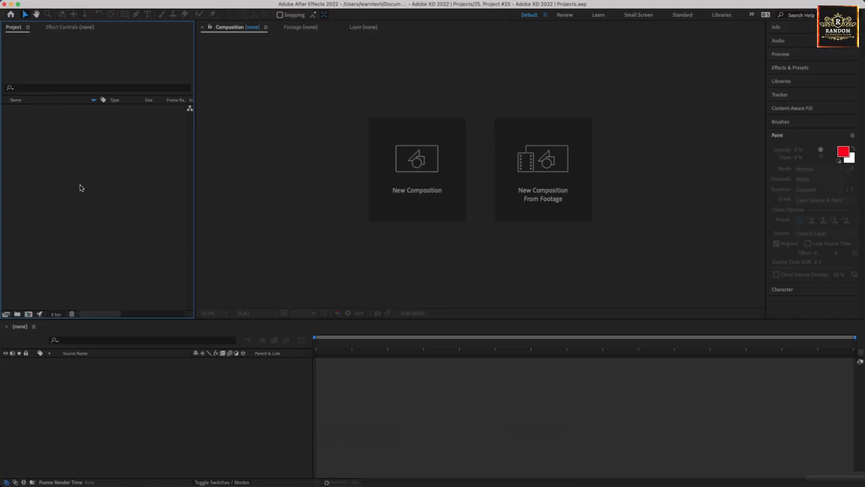
key(super+i)
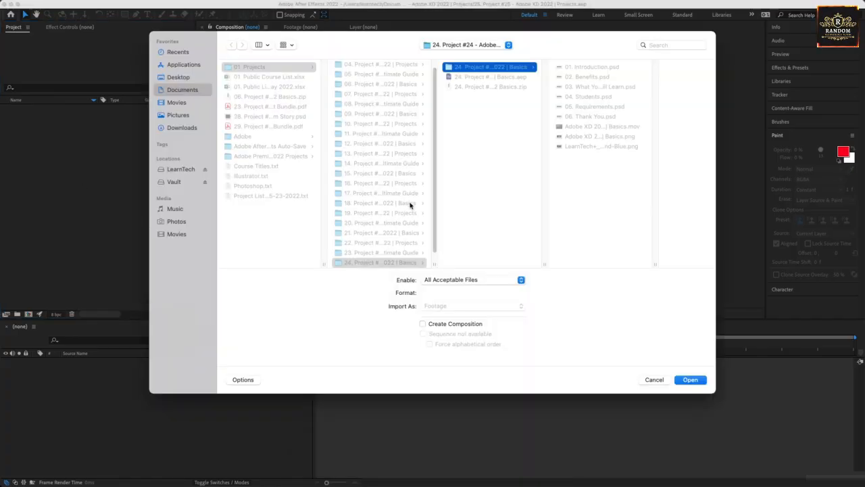
key(Down)
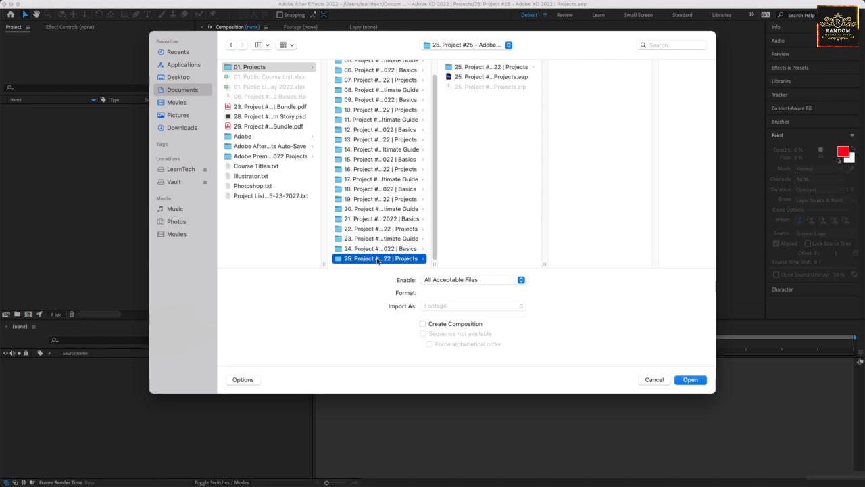
double_click(432, 263)
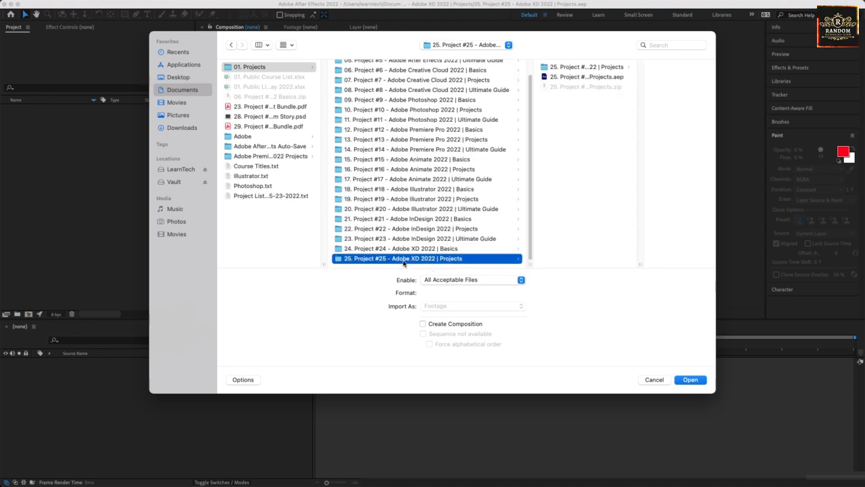
click(587, 69)
click(634, 193)
key(super+a)
click(690, 379)
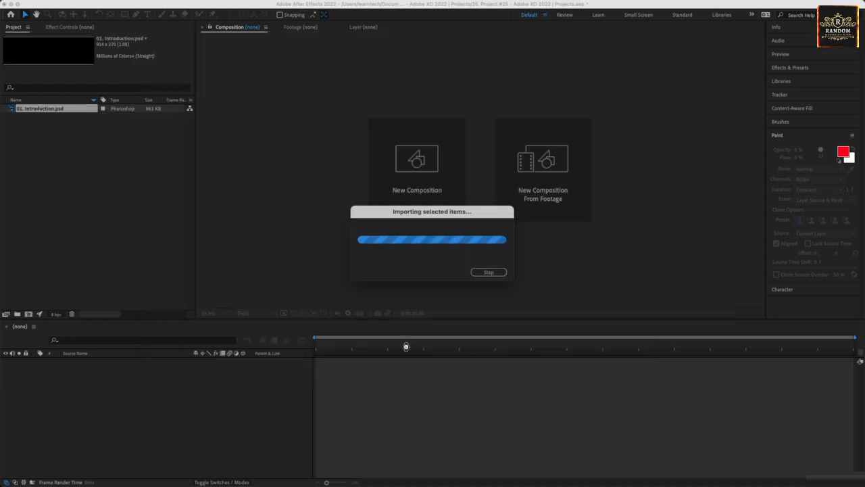
click(119, 240)
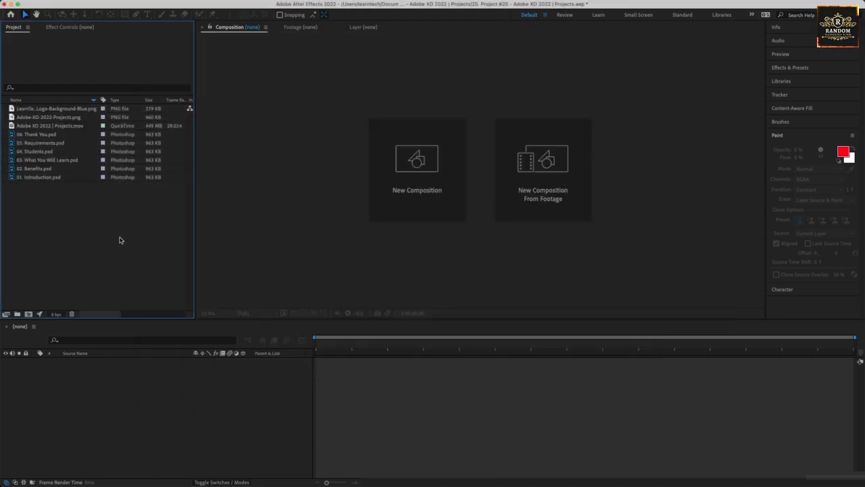
click(29, 178)
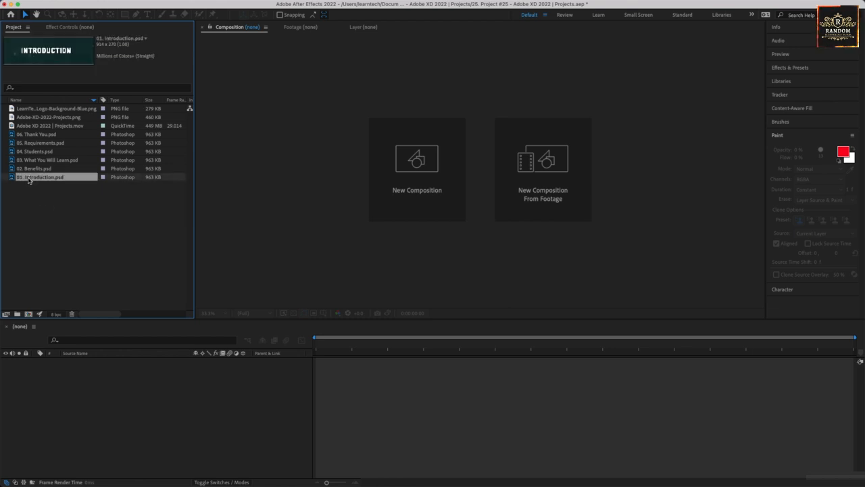
right_click(50, 177)
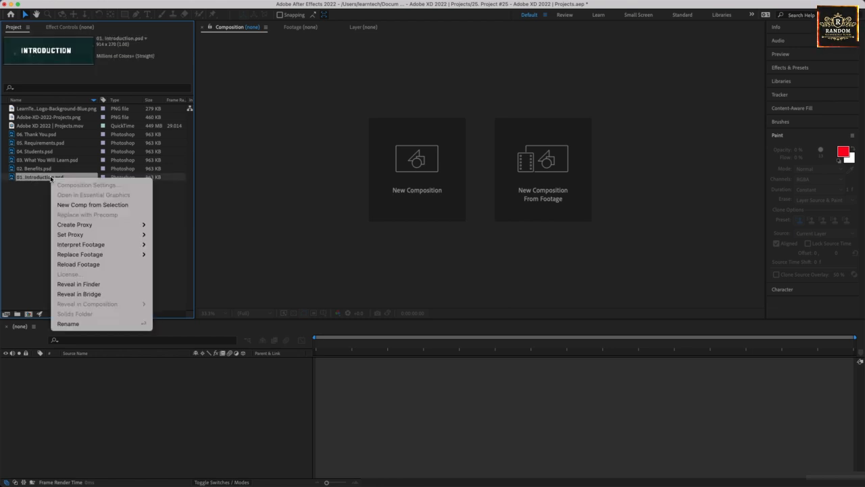
click(38, 198)
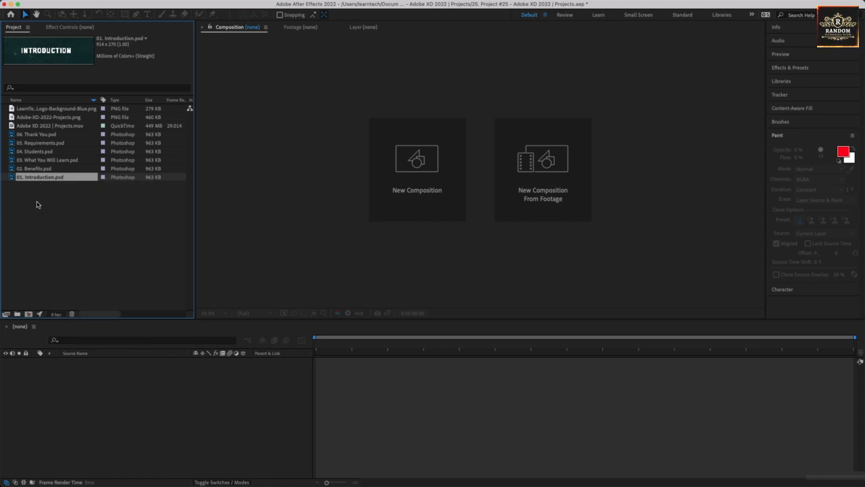
click(52, 238)
click(43, 177)
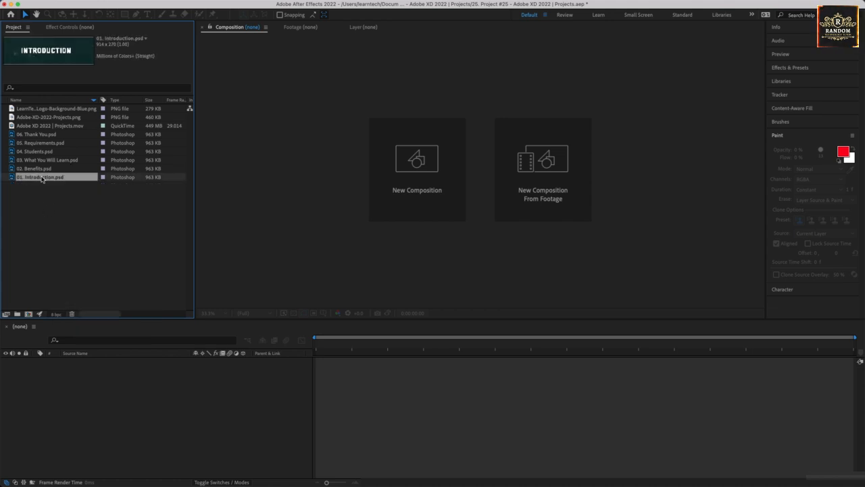
click(76, 6)
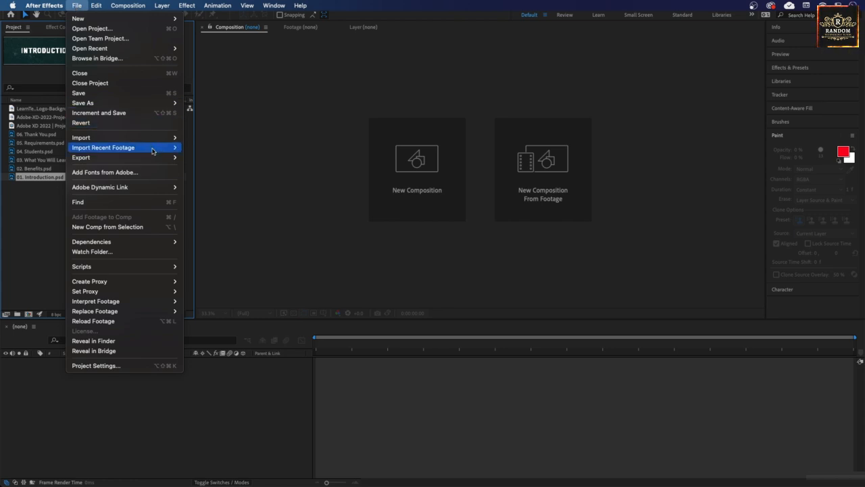
Step: View 01. Introduction.psd in the Footage viewer, close it, and bring up its item menu
mouse_move(154, 157)
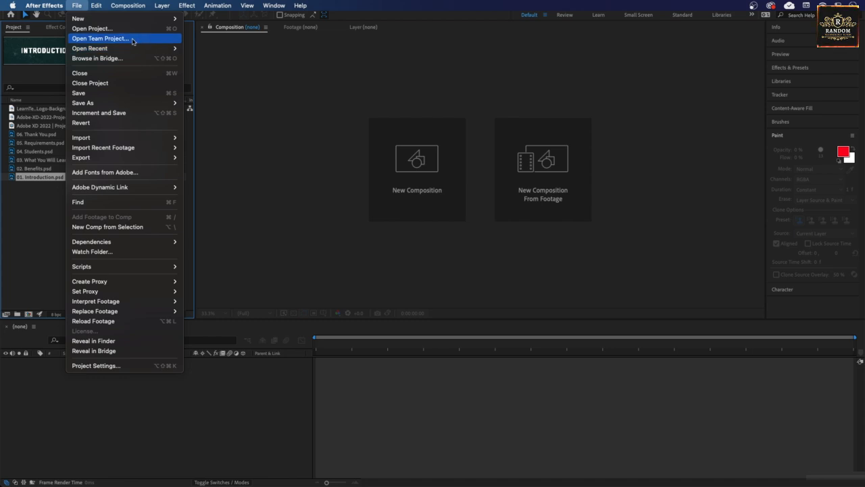
mouse_move(133, 23)
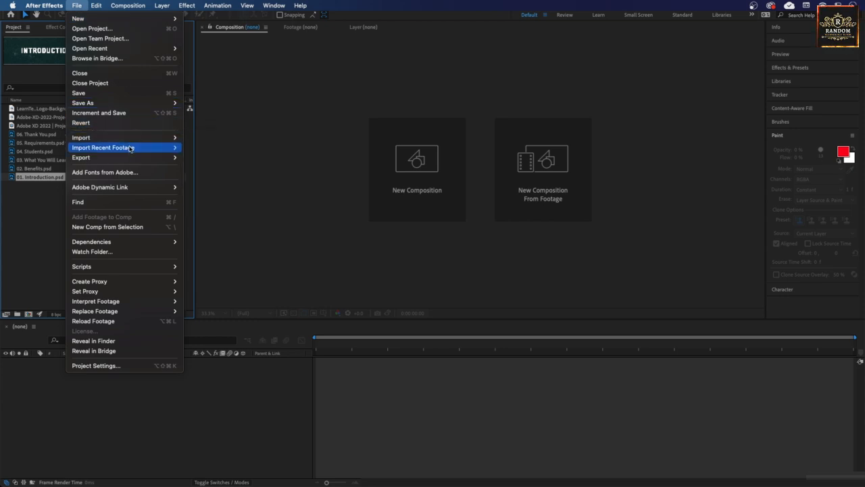
mouse_move(131, 149)
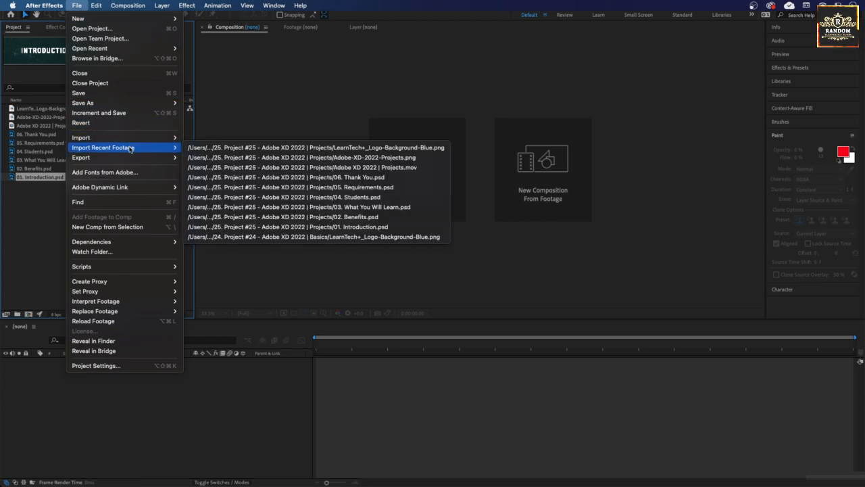
double_click(36, 177)
right_click(35, 182)
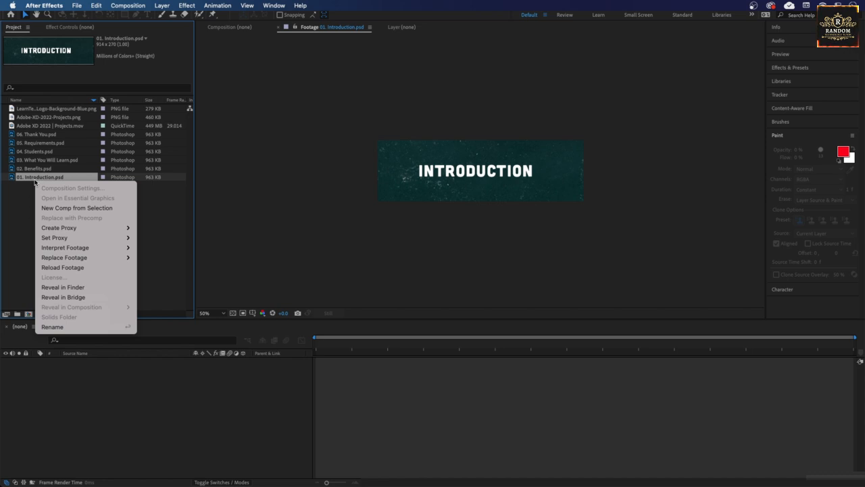
click(26, 209)
click(426, 182)
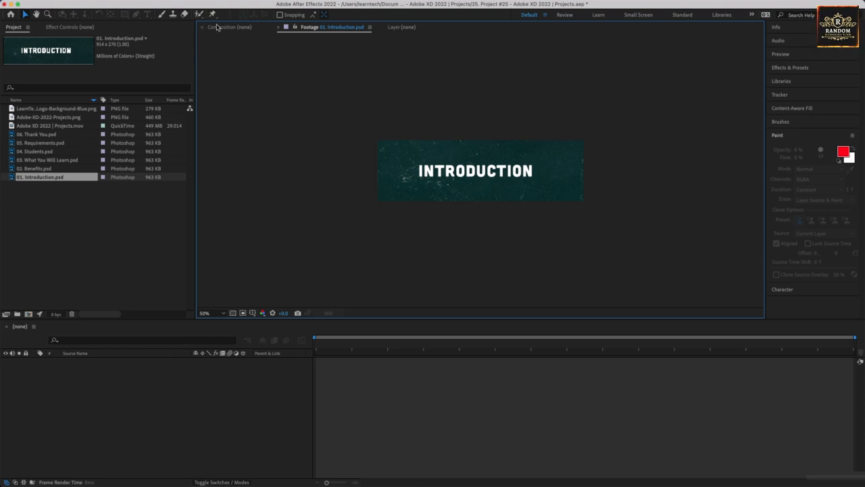
click(277, 27)
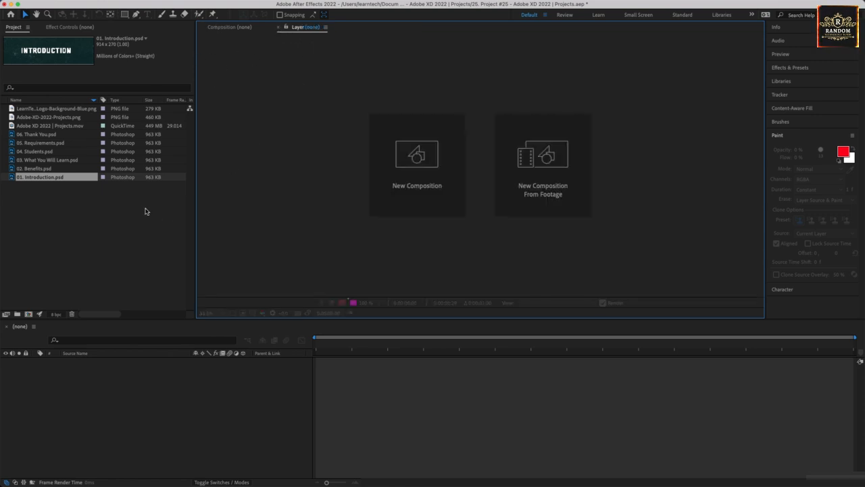
right_click(61, 179)
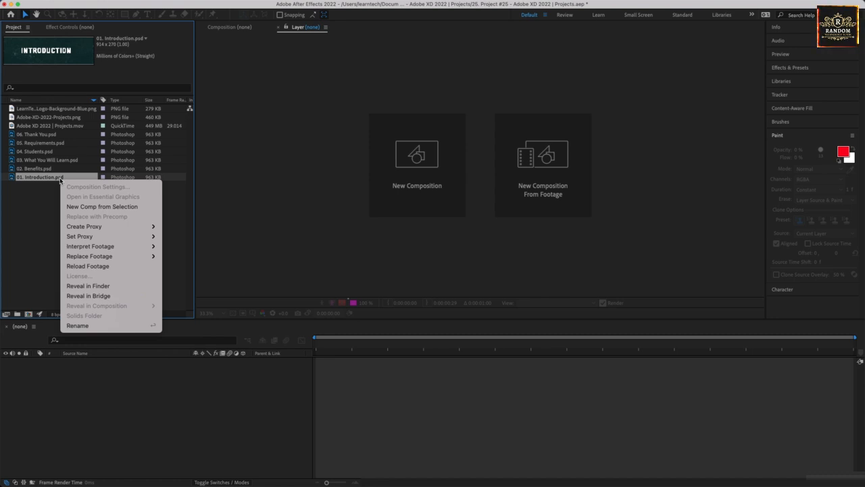
Step: Choose Reveal in Finder to locate 01. Introduction.psd in the Project #25 folder
click(115, 285)
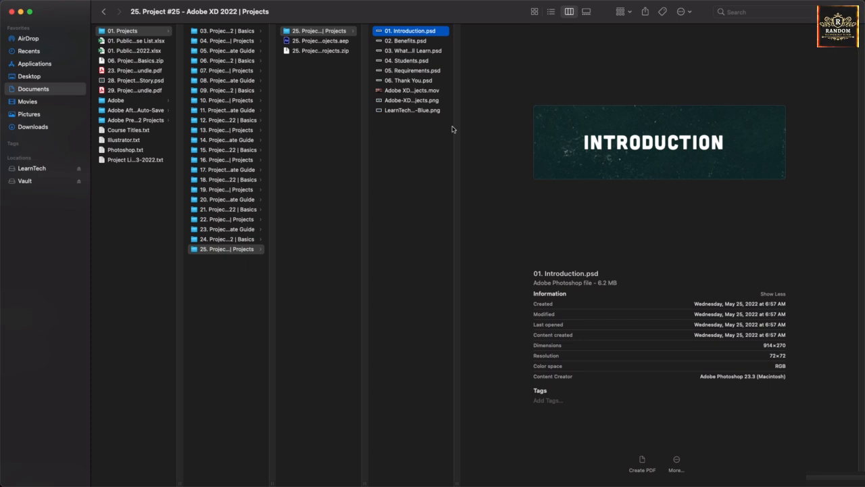
Step: In Photoshop, hide Board Frame copy 2, Board Frame copy 3 and Chalk Texture in 01. Introduction.psd
double_click(412, 29)
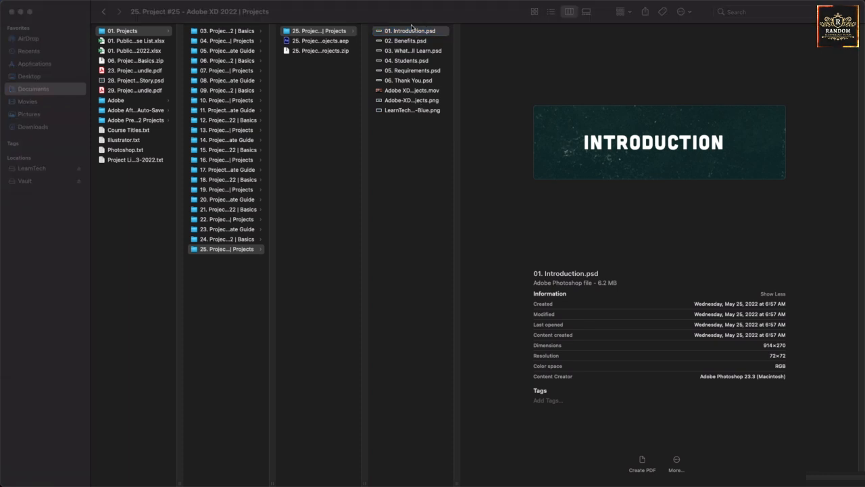
mouse_move(516, 476)
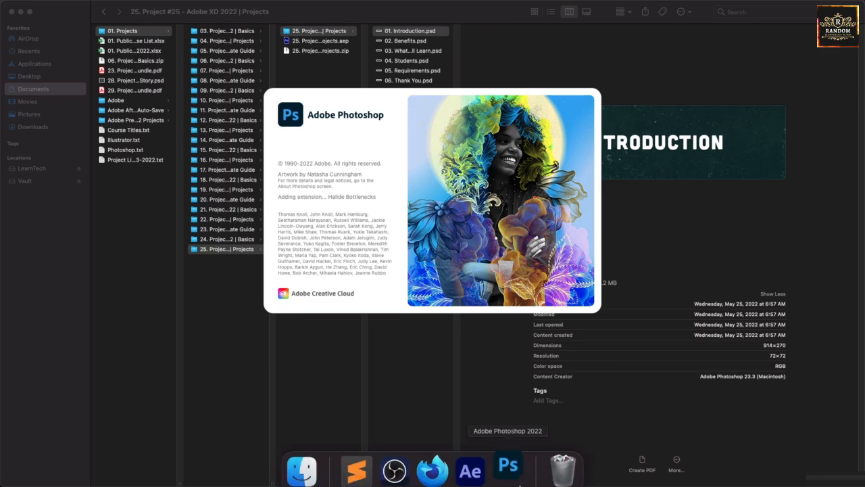
click(471, 462)
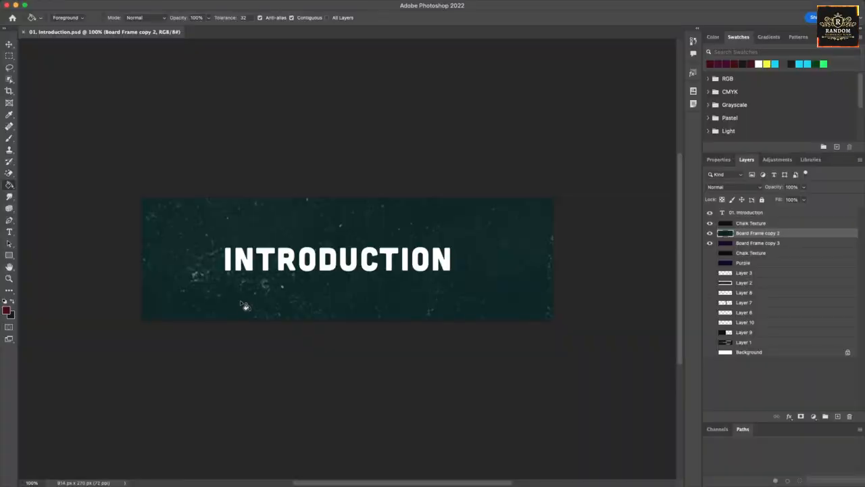
click(710, 233)
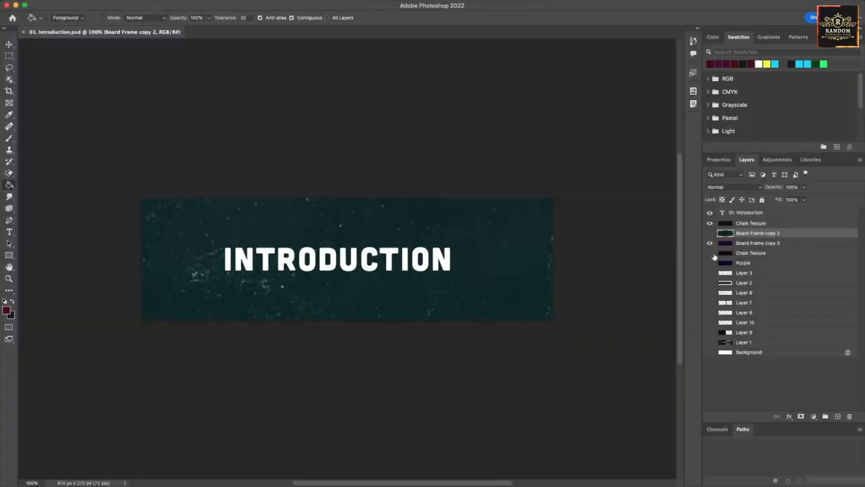
click(710, 243)
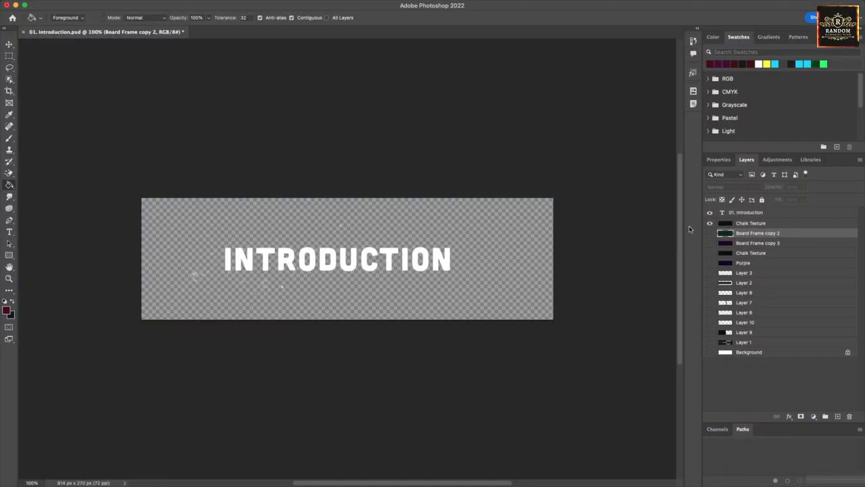
click(710, 223)
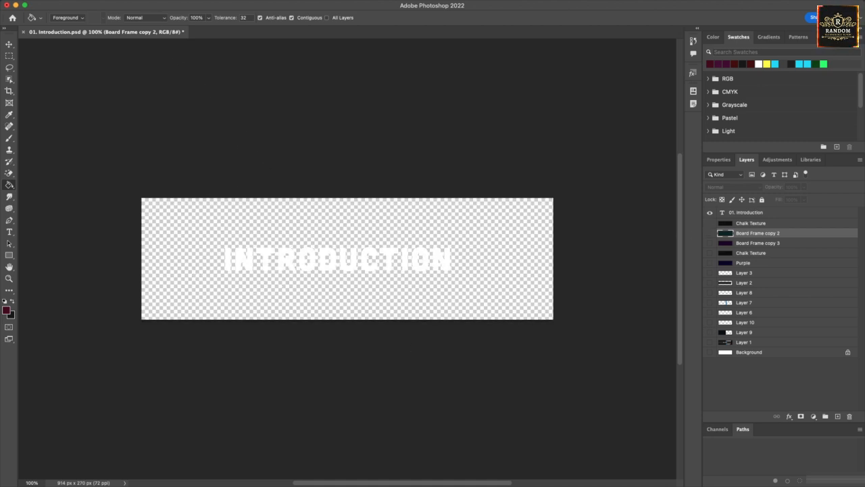
click(10, 45)
mouse_move(364, 483)
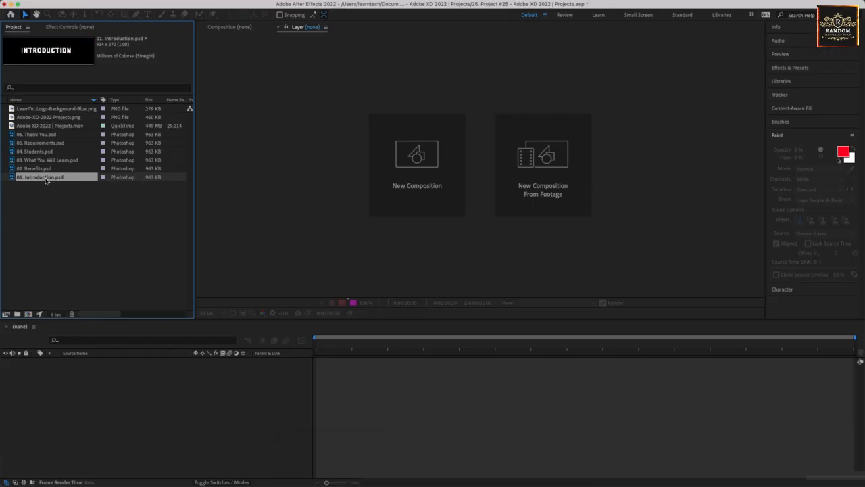
Step: Create a composition from Adobe XD 2022 | Projects.mov and layer 01. Introduction.psd above it
click(48, 126)
drag(50, 129, 57, 371)
click(32, 370)
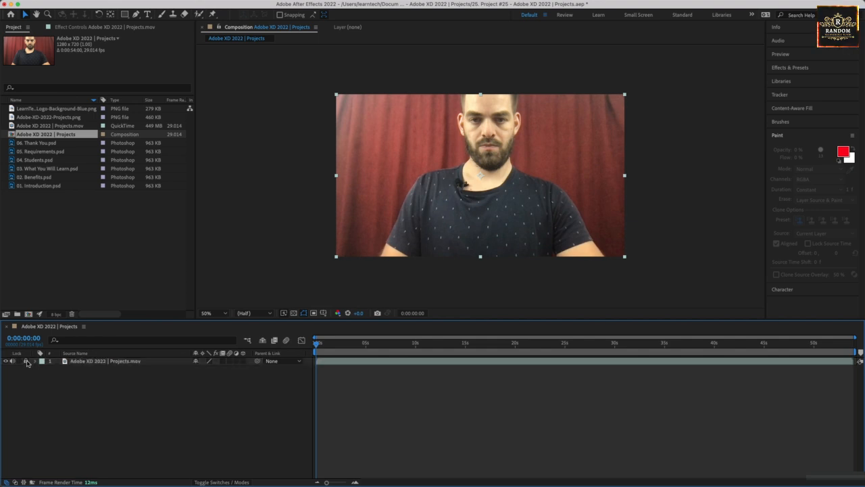
click(28, 186)
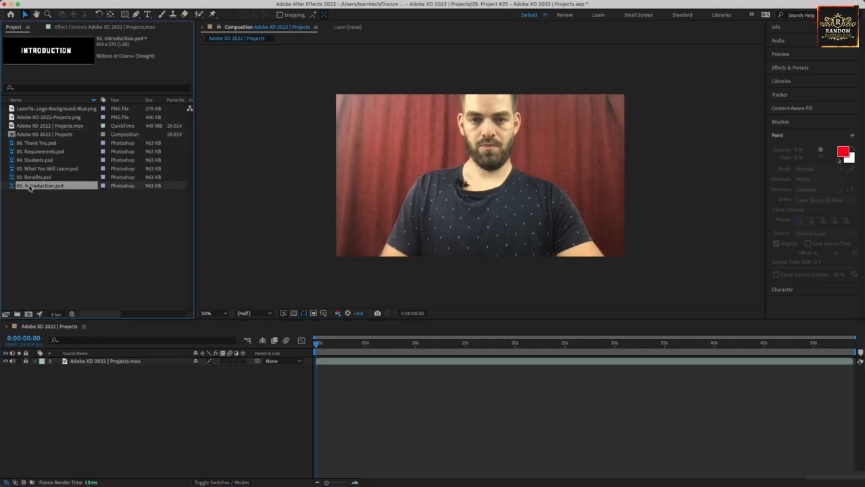
drag(40, 186, 54, 364)
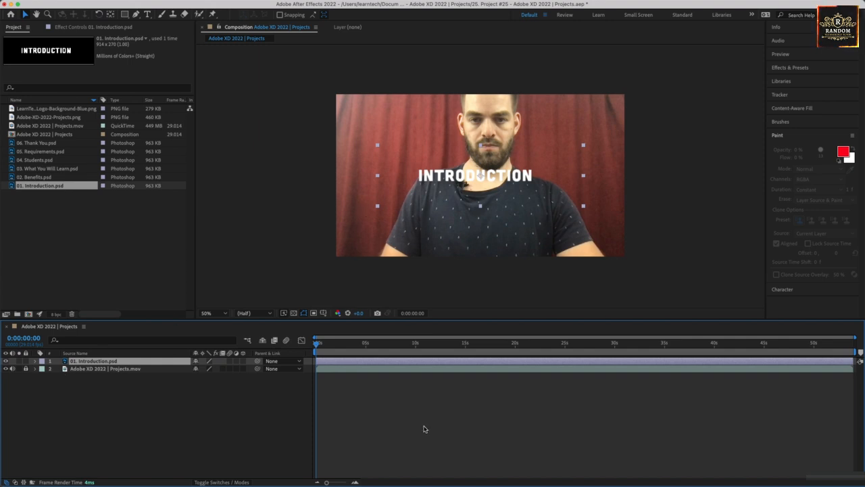
Step: Select all six title PSDs, 01. Introduction through 06. Thank You, in the Project panel
click(54, 209)
click(49, 188)
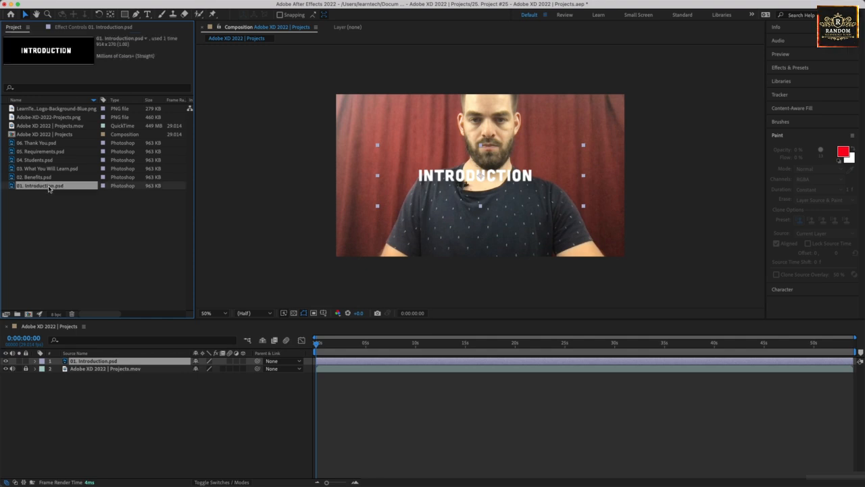
click(47, 177)
click(49, 169)
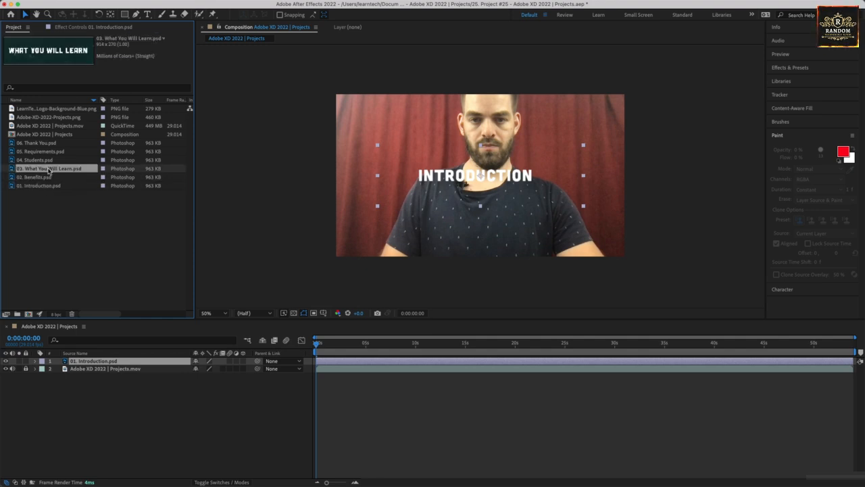
click(50, 159)
click(50, 151)
click(51, 143)
Step: Open 02. Benefits.psd and hide its Chalk Texture, Purple and Board Frame copy layers
mouse_move(416, 481)
click(300, 465)
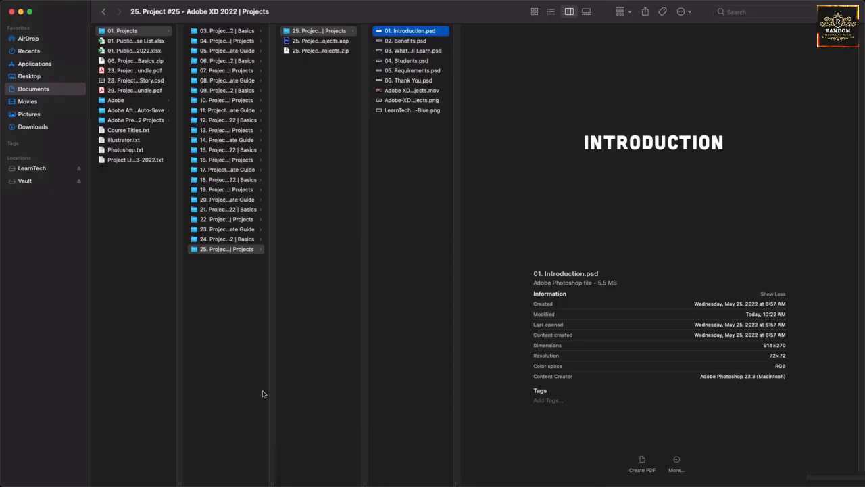
double_click(410, 41)
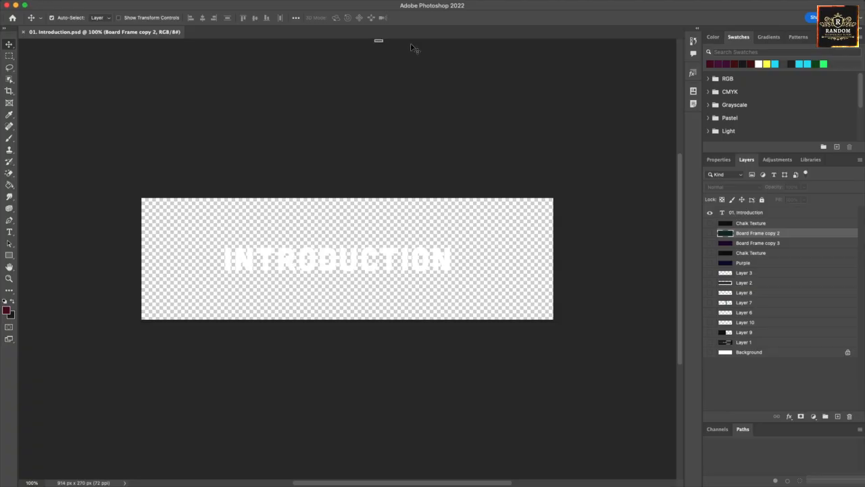
click(709, 223)
click(709, 253)
click(710, 263)
click(710, 233)
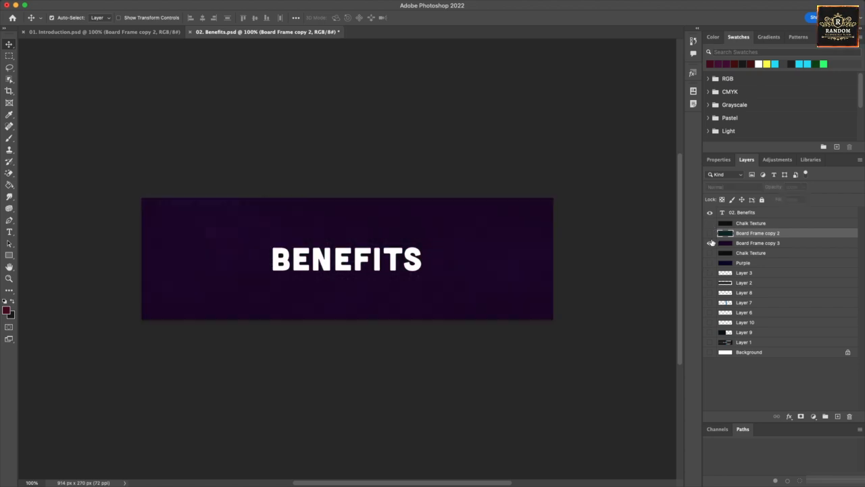
click(709, 243)
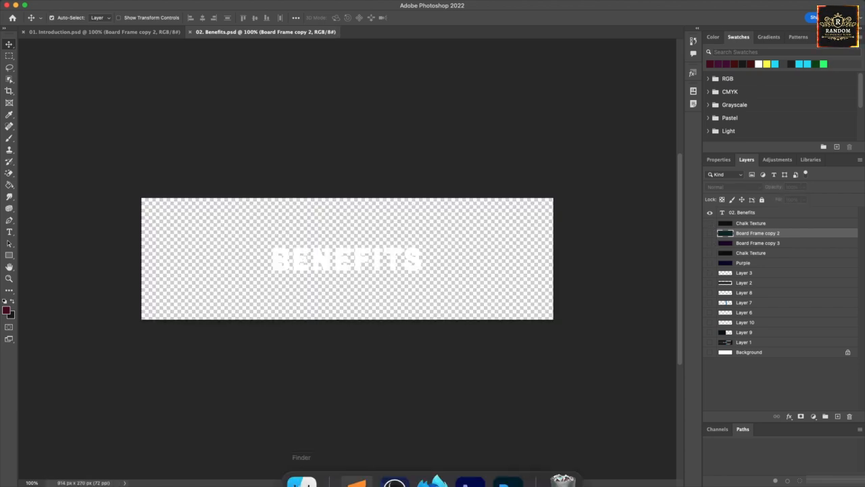
Step: Hide the chalkboard background layers in 03. What You Will Learn.psd and 04. Students.psd
click(303, 467)
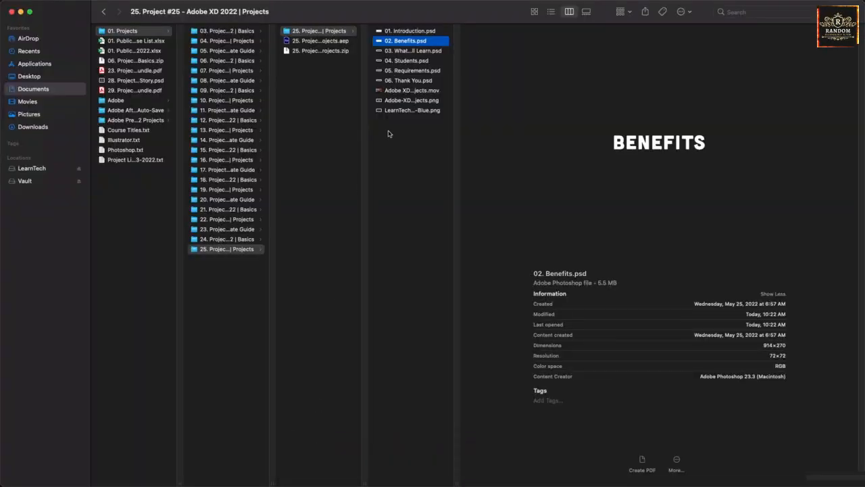
double_click(409, 52)
drag(709, 223, 710, 264)
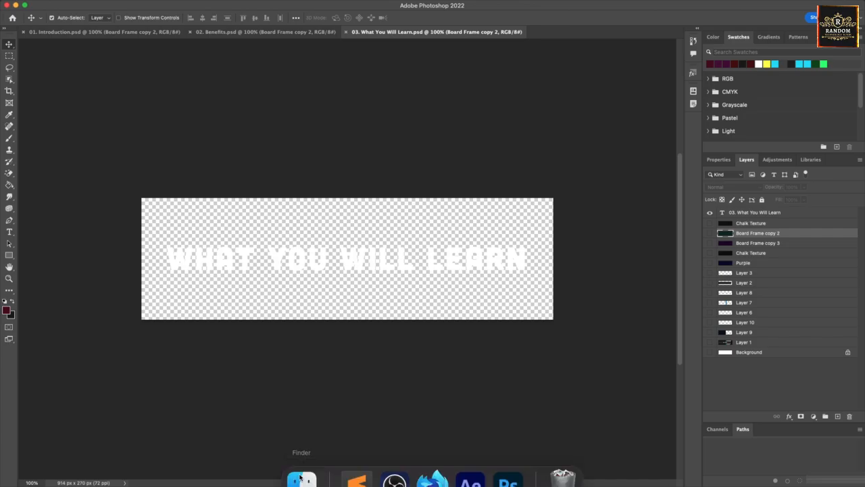
click(304, 466)
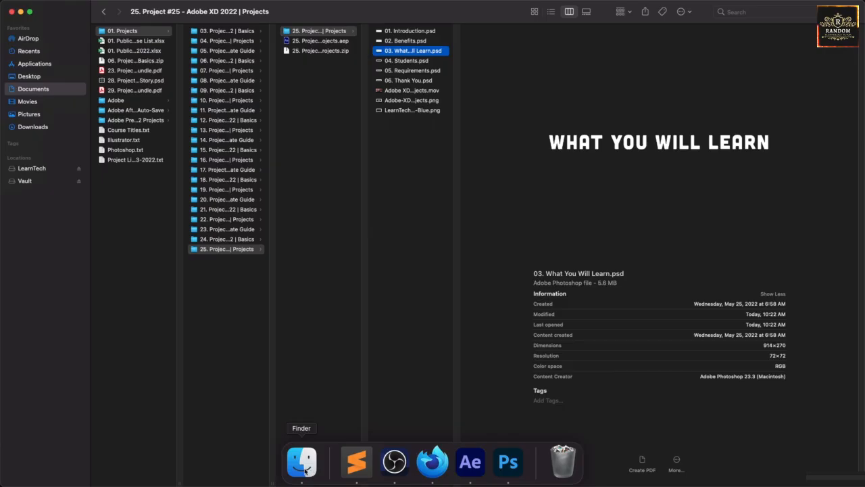
double_click(409, 61)
drag(710, 224, 710, 265)
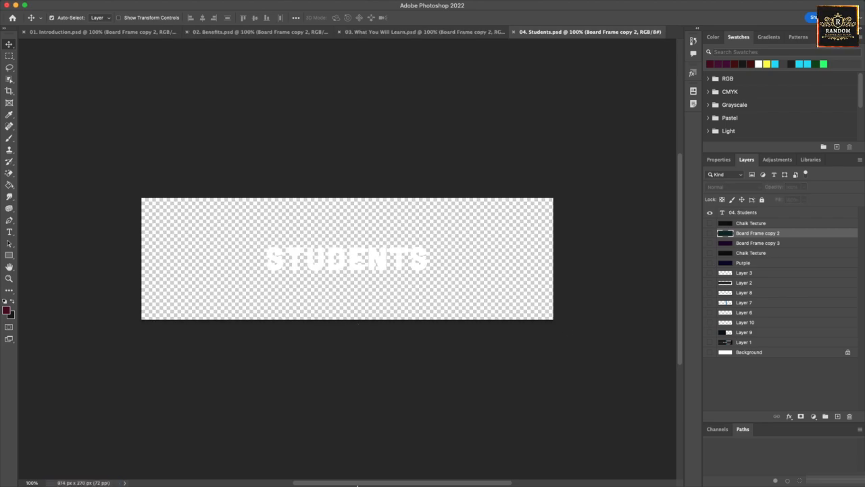
Step: Hide the chalkboard background layers in 05. Requirements.psd and 06. Thank You.psd
click(302, 463)
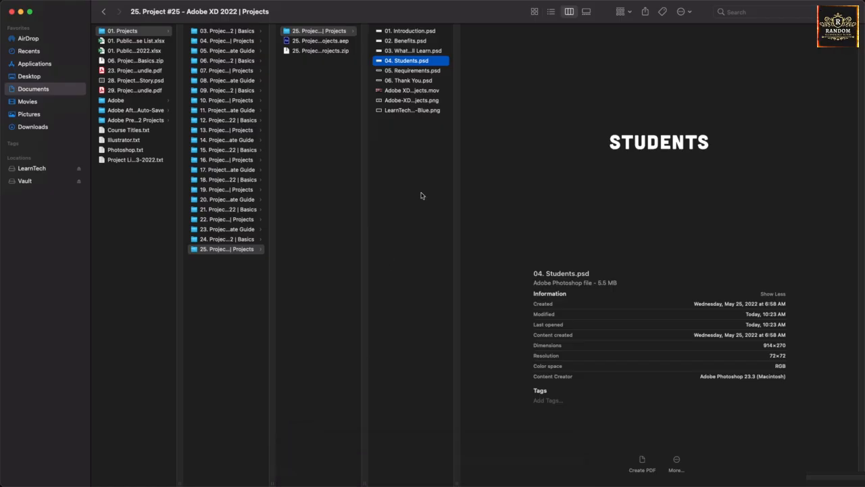
double_click(418, 70)
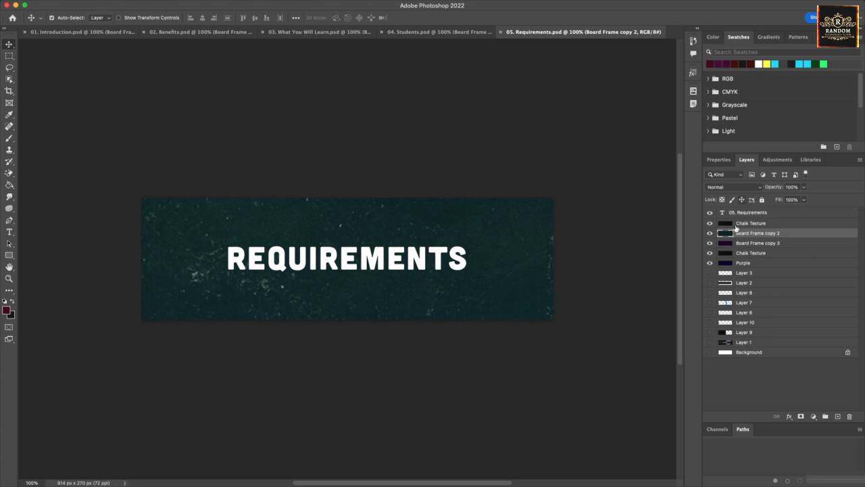
drag(710, 223, 710, 264)
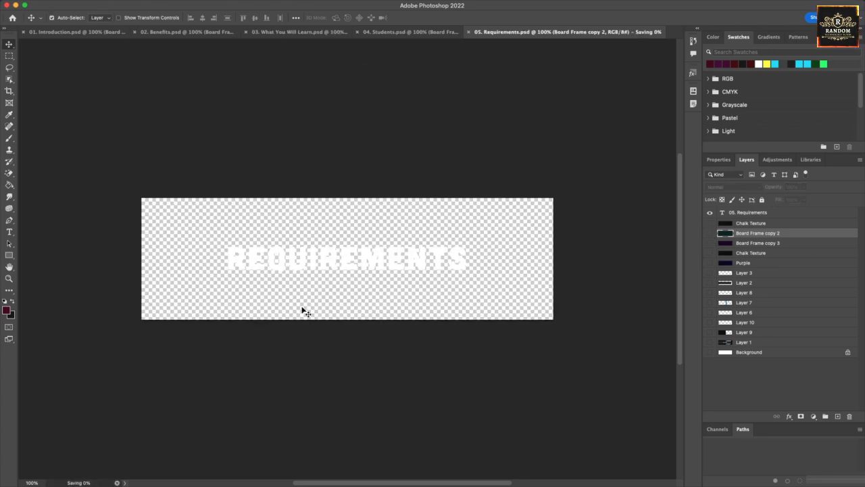
click(304, 464)
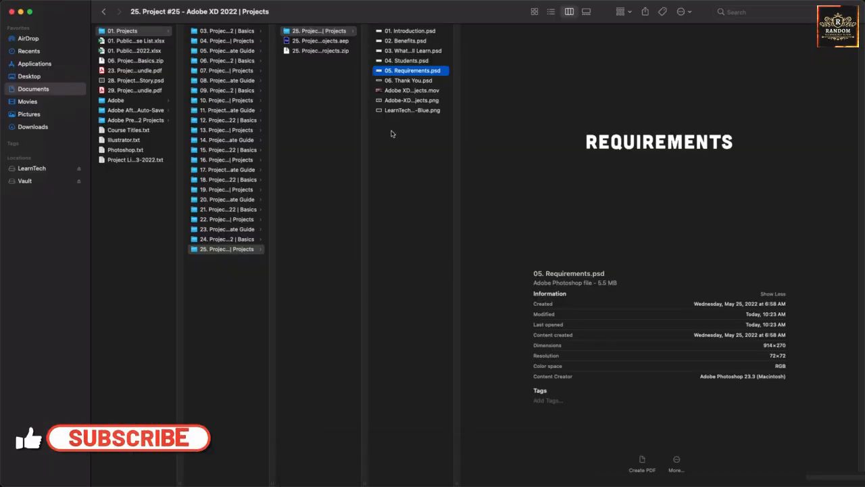
double_click(404, 80)
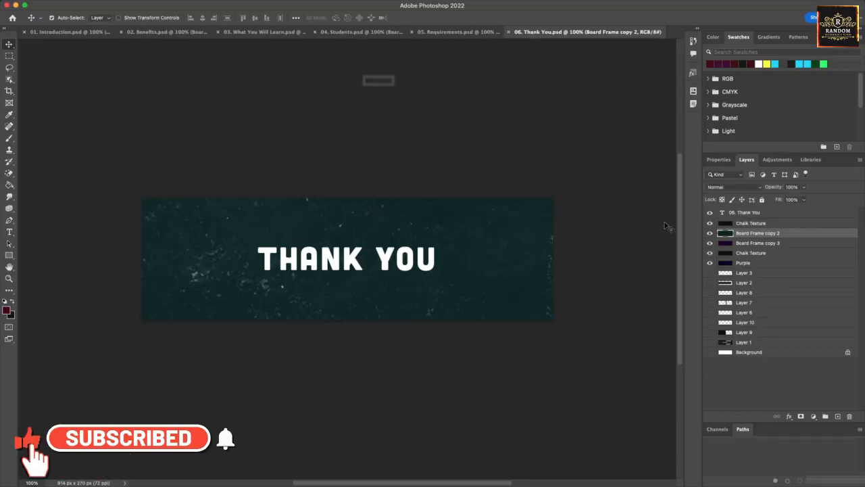
drag(709, 224, 710, 263)
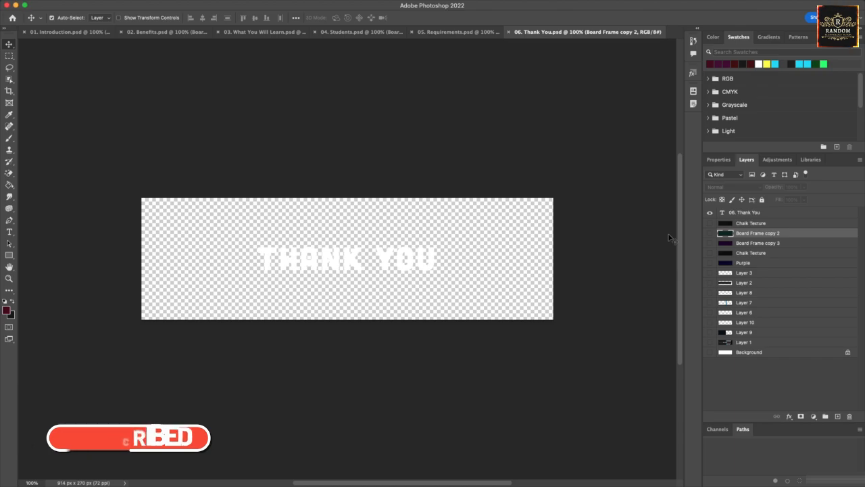
Step: Back in After Effects, check the Requirements, Students and What You Will Learn thumbnails
mouse_move(446, 478)
click(466, 465)
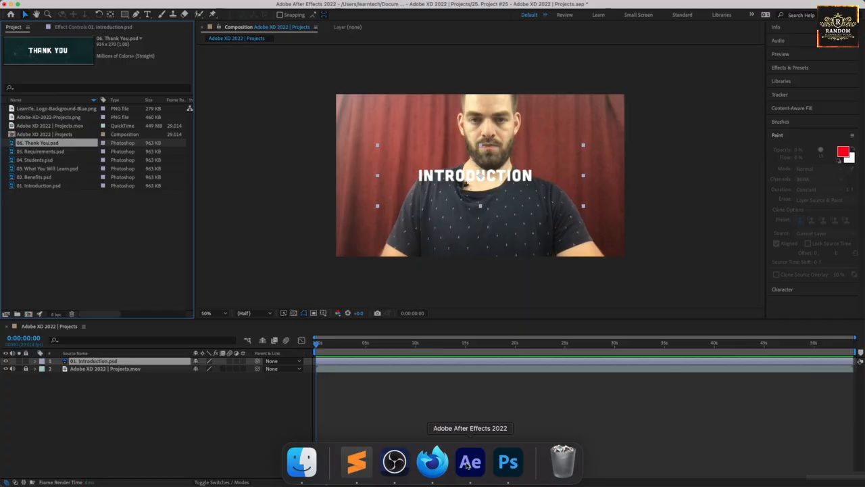
click(52, 153)
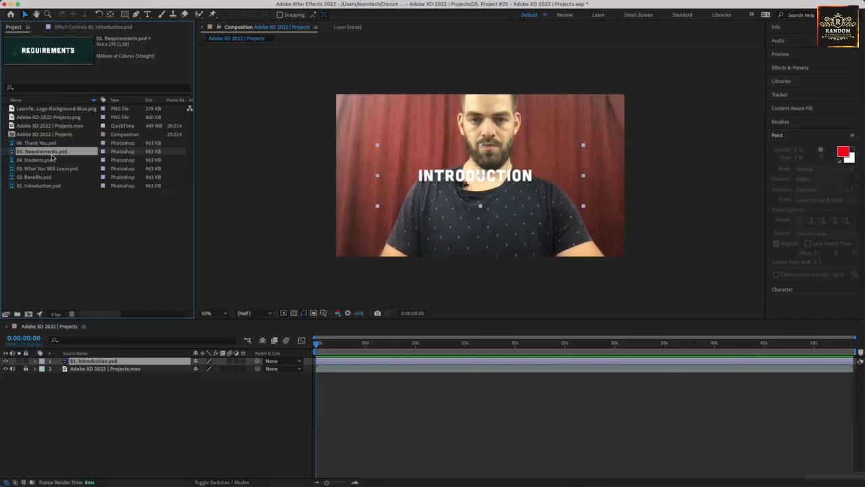
click(52, 160)
click(53, 168)
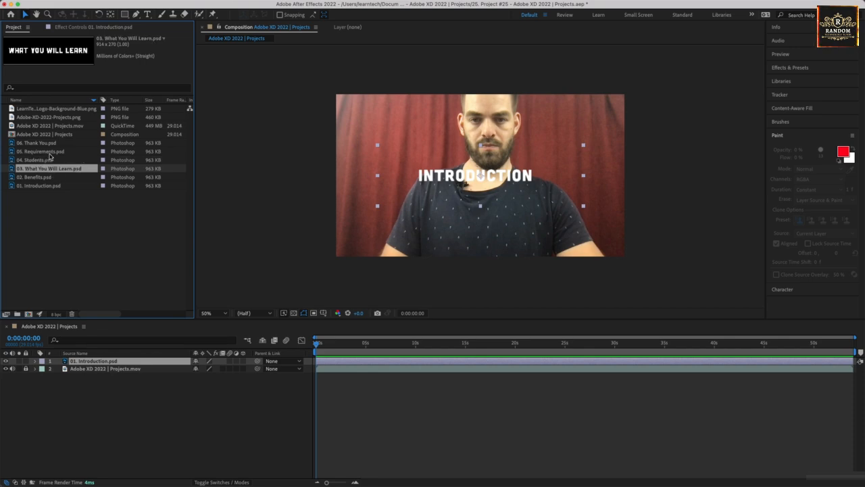
click(50, 154)
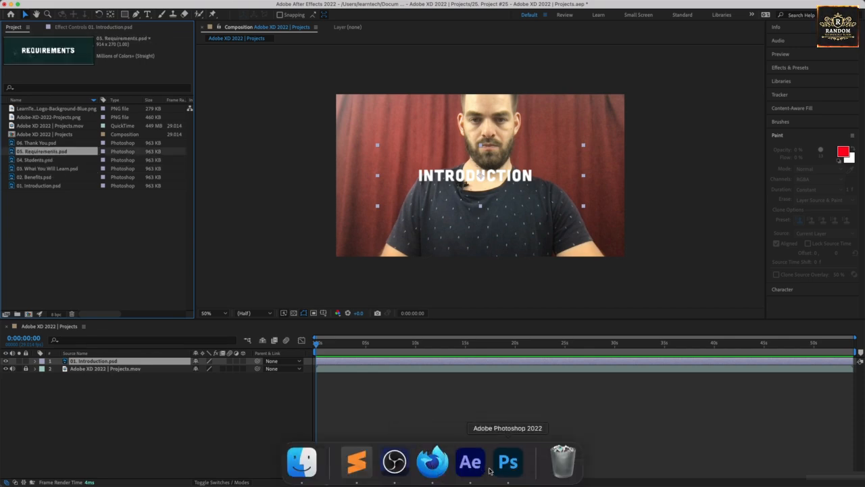
Step: Look at the 05. Requirements.psd document in Photoshop before returning to After Effects
click(505, 465)
click(447, 33)
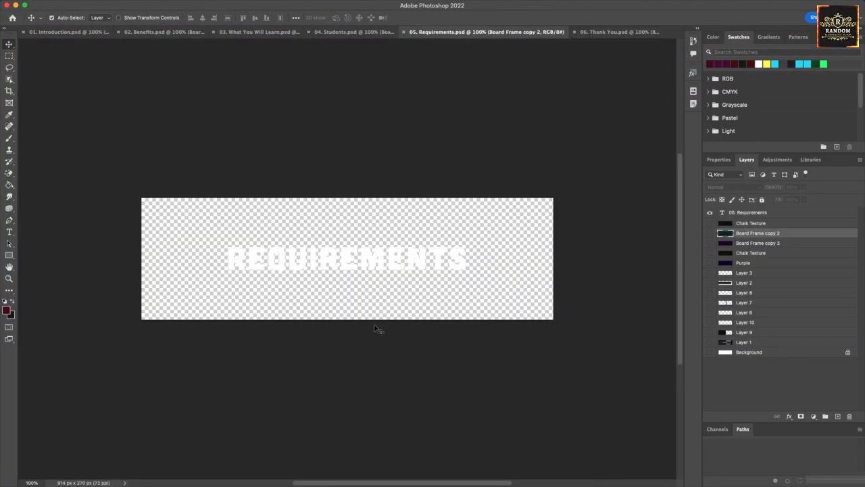
mouse_move(358, 479)
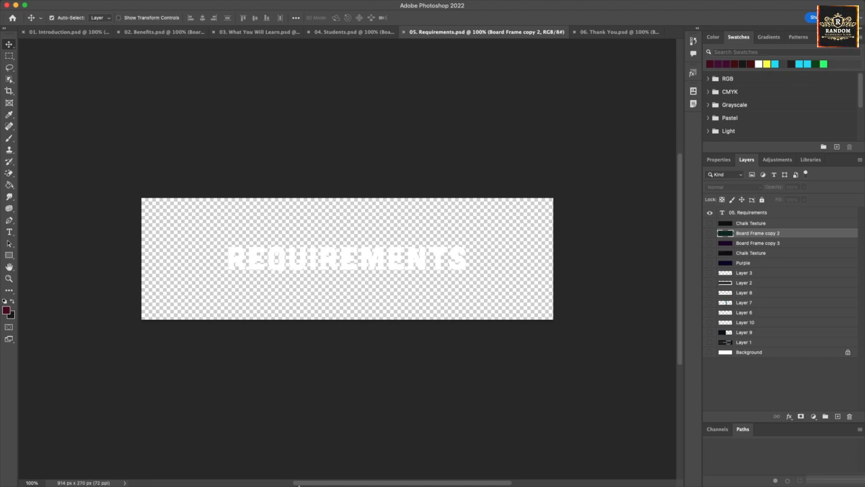
mouse_move(299, 484)
click(465, 411)
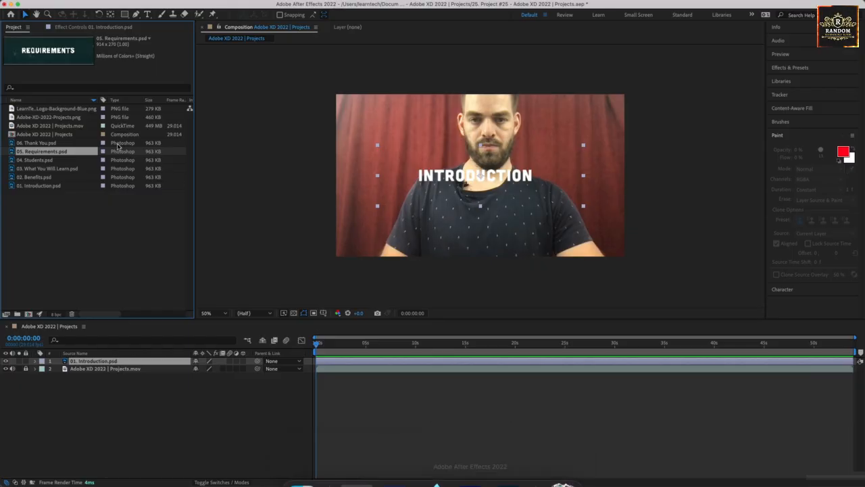
Step: Compare the thumbnails of all six title PSDs in the Project panel
click(48, 159)
click(48, 152)
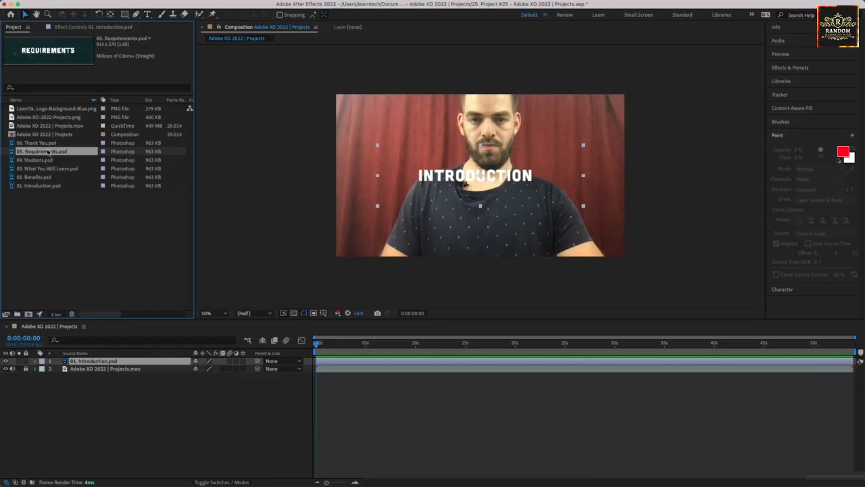
click(48, 144)
click(42, 187)
click(44, 177)
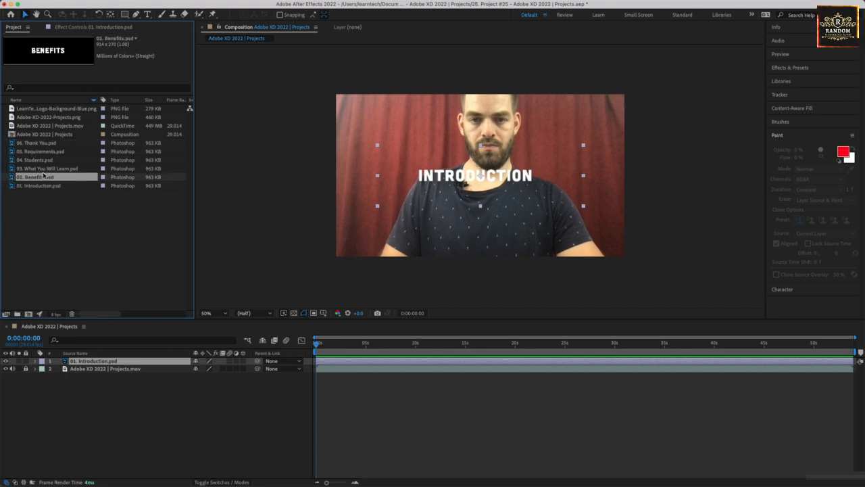
click(44, 169)
click(46, 161)
click(47, 152)
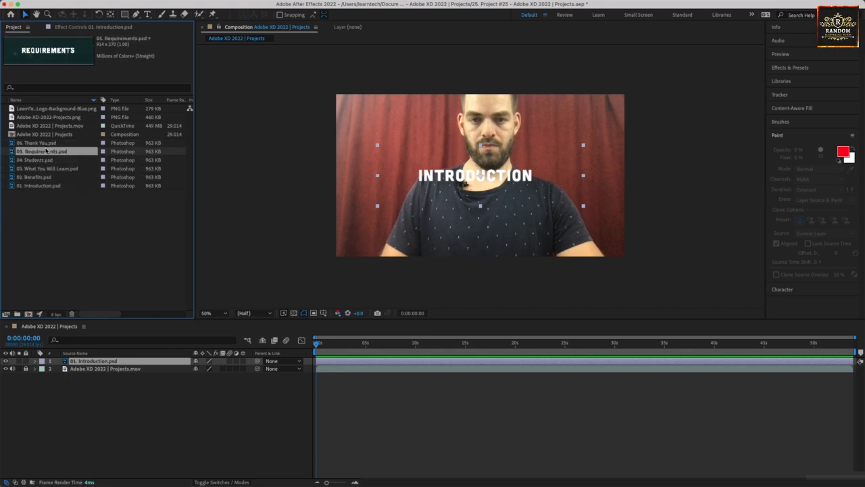
click(47, 143)
click(49, 153)
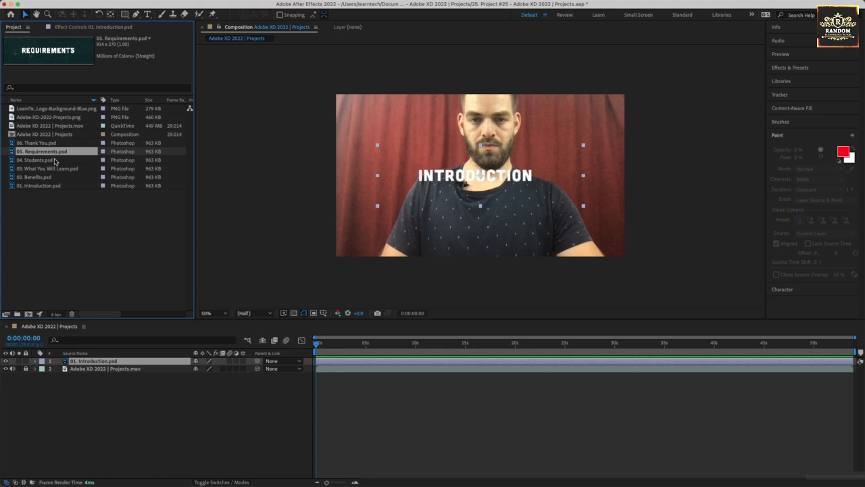
Step: Check where the 05. Requirements.psd footage is used in the project
click(129, 39)
click(146, 41)
click(150, 39)
click(150, 41)
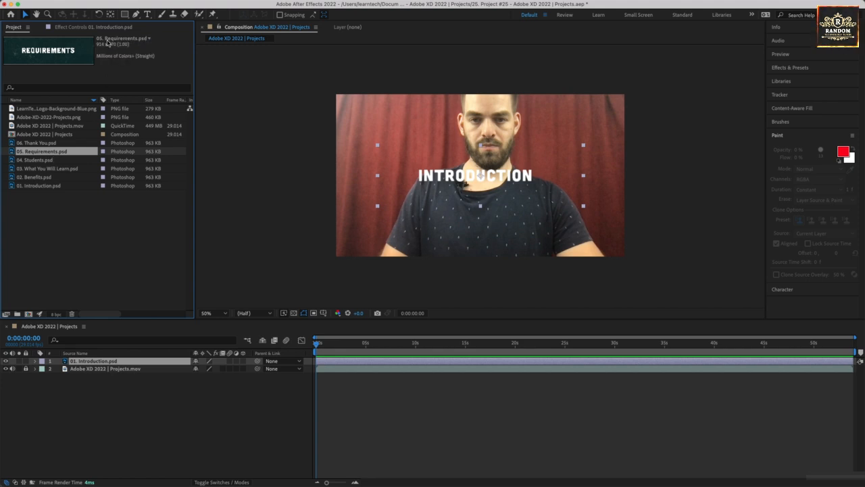
Step: Reveal the Requirements footage in Finder and preview the six title PSDs and the Xd PNG
right_click(56, 153)
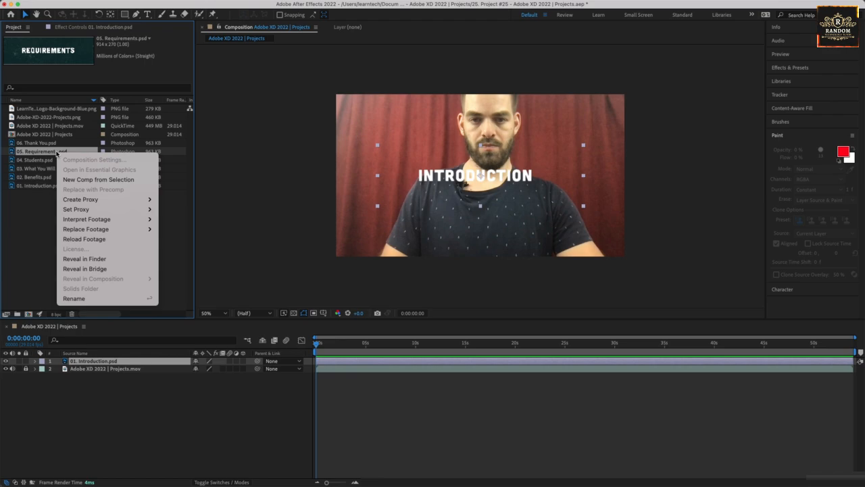
click(89, 259)
click(414, 80)
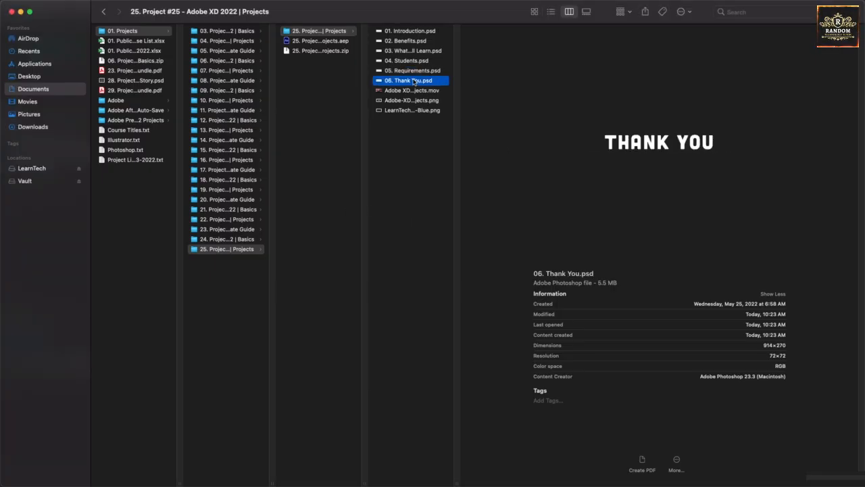
click(416, 71)
click(416, 62)
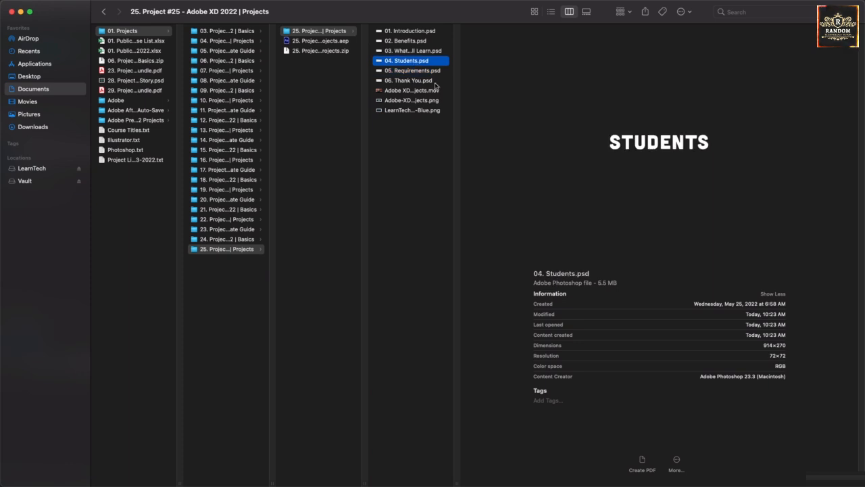
click(413, 52)
click(414, 42)
click(414, 31)
click(426, 101)
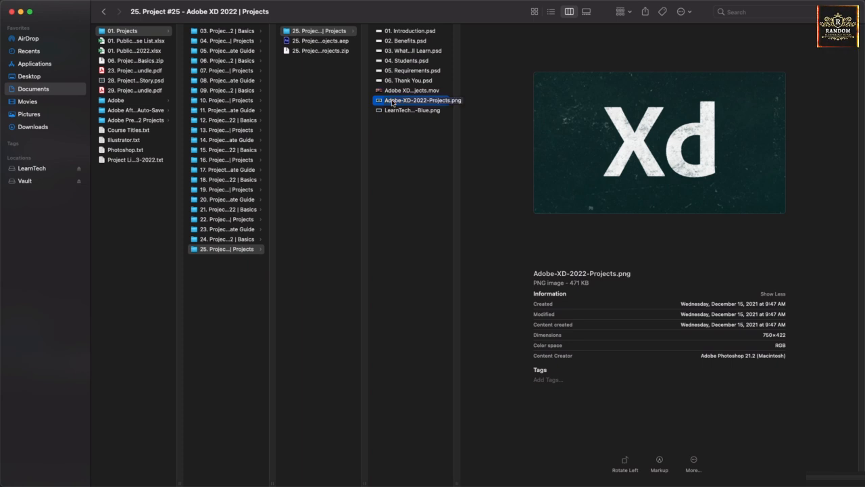
Step: Select the Xd and LearnTech logo PNGs together and open both in Photoshop 2022
click(400, 119)
click(398, 111)
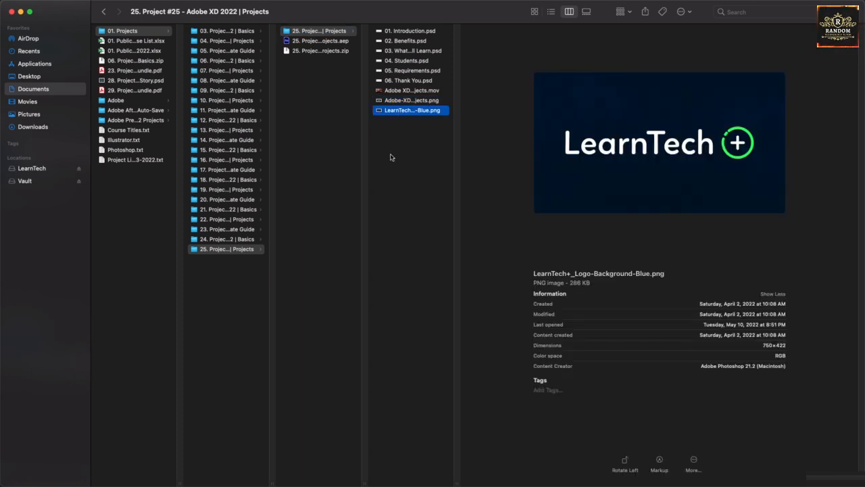
drag(405, 172, 414, 102)
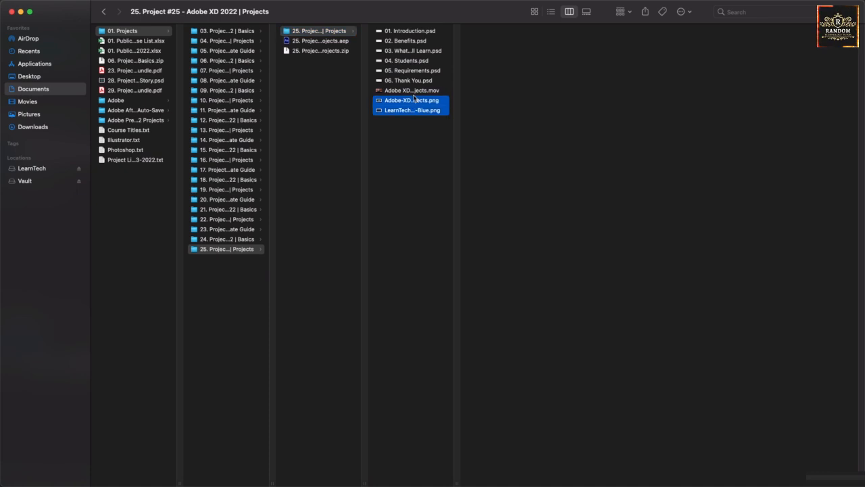
right_click(413, 102)
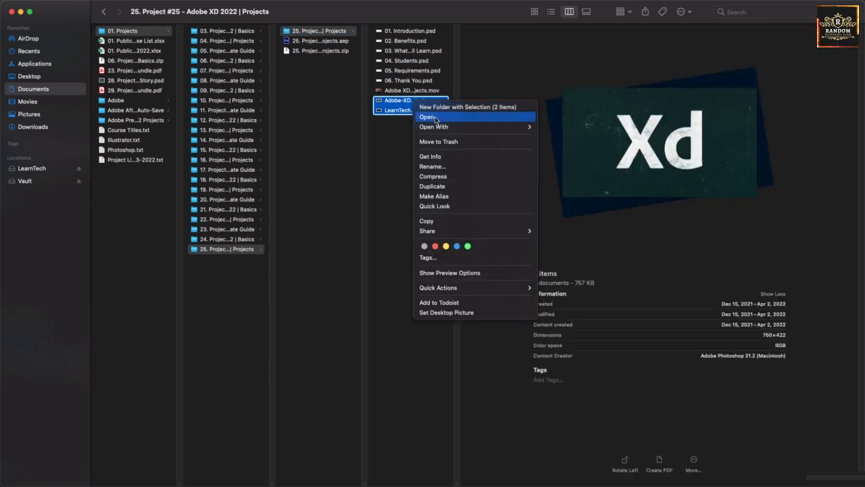
mouse_move(524, 133)
click(582, 161)
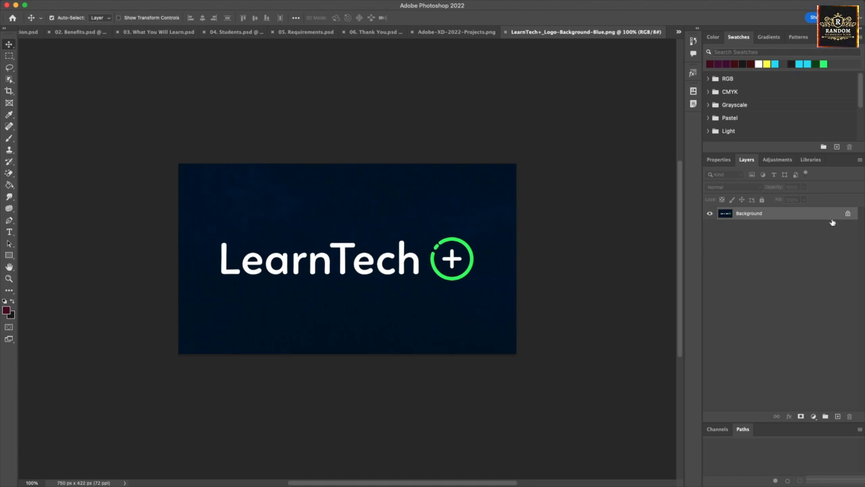
Step: Unlock the logo layer, Magic-Erase the navy background and both e counters, then save
click(848, 215)
key(w)
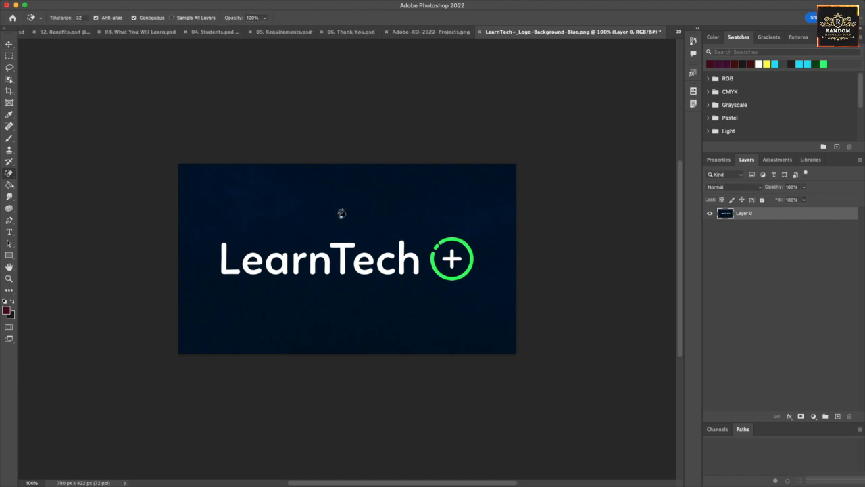
click(341, 213)
click(254, 259)
click(363, 259)
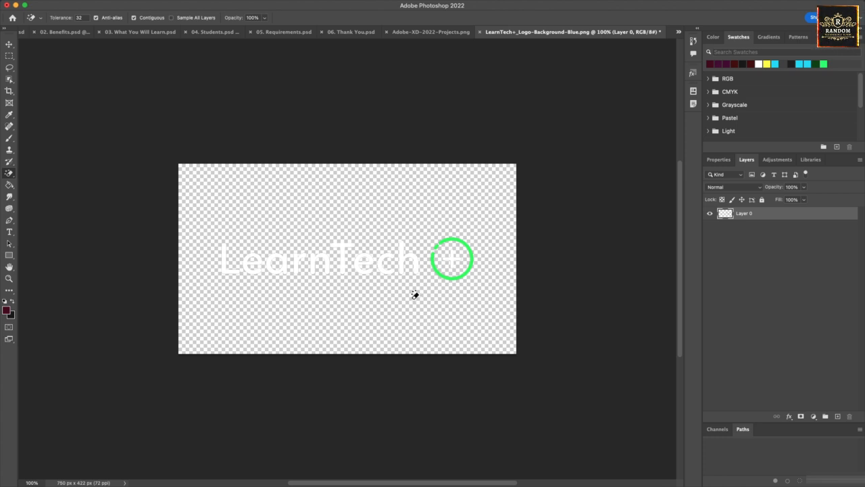
key(super+s)
Step: In Finder, preview the Xd image and the now-transparent LearnTech logo PNG individually
mouse_move(338, 483)
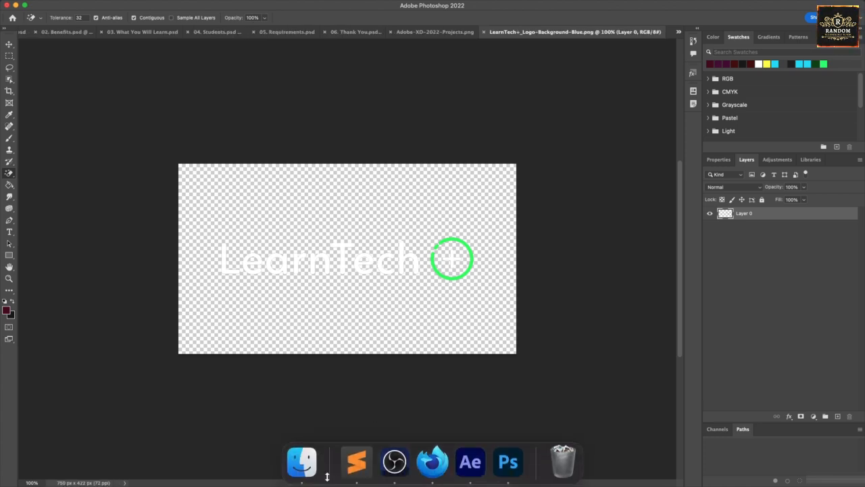
click(302, 465)
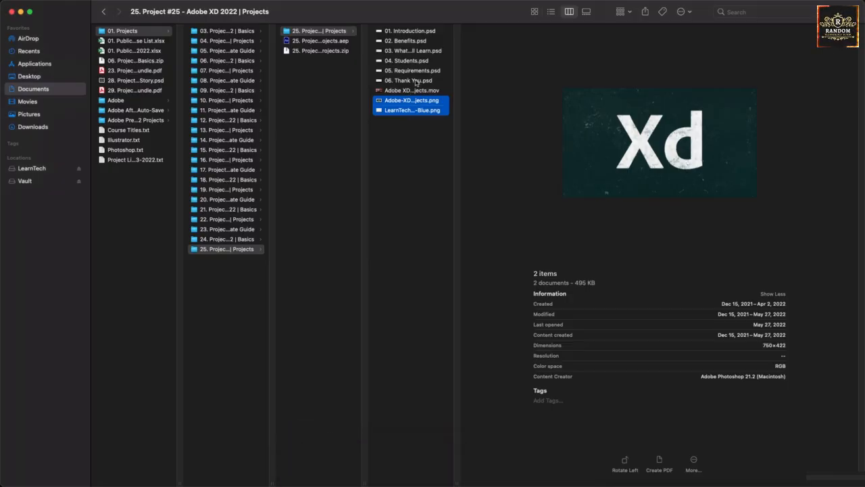
click(407, 141)
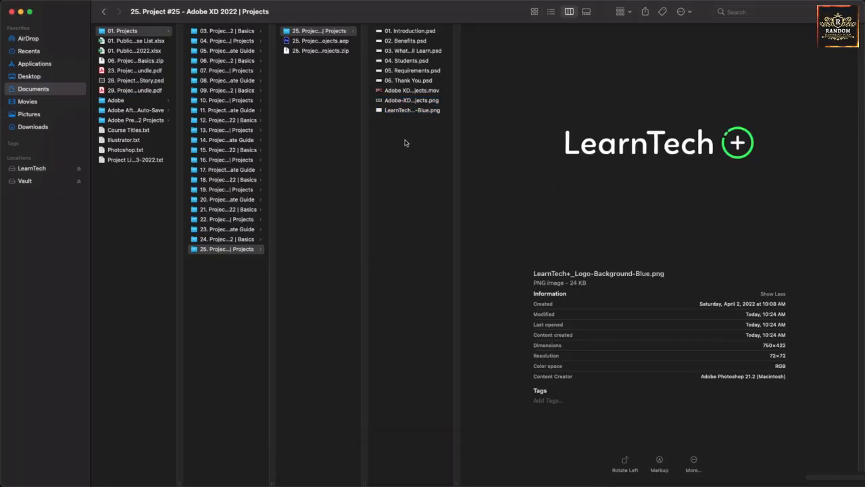
click(414, 102)
click(415, 111)
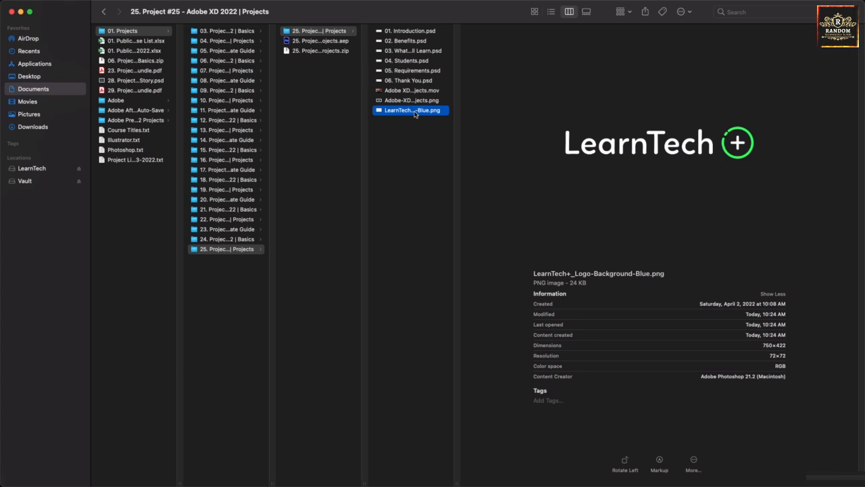
click(417, 102)
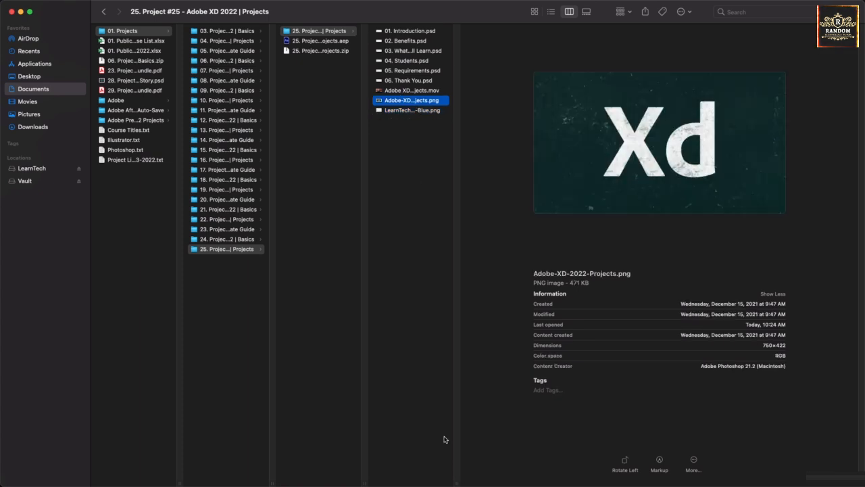
Step: Magic-Erase the dark background around the Xd letters and inside the d
mouse_move(432, 484)
click(504, 464)
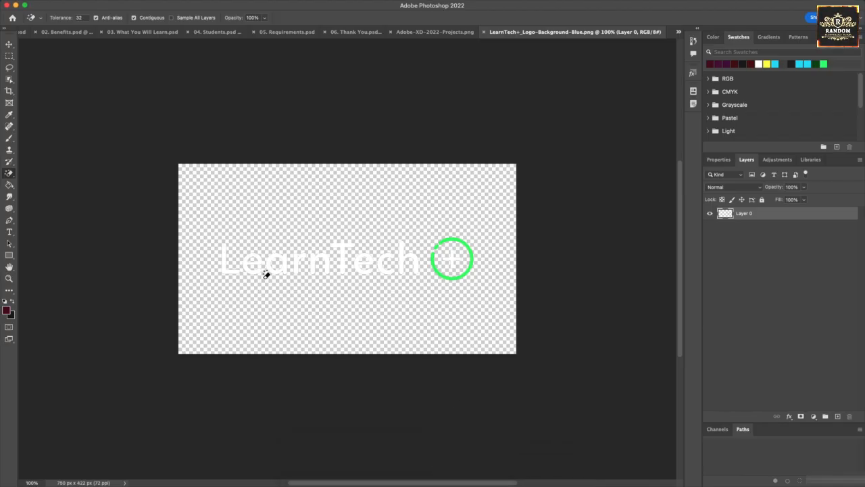
click(435, 32)
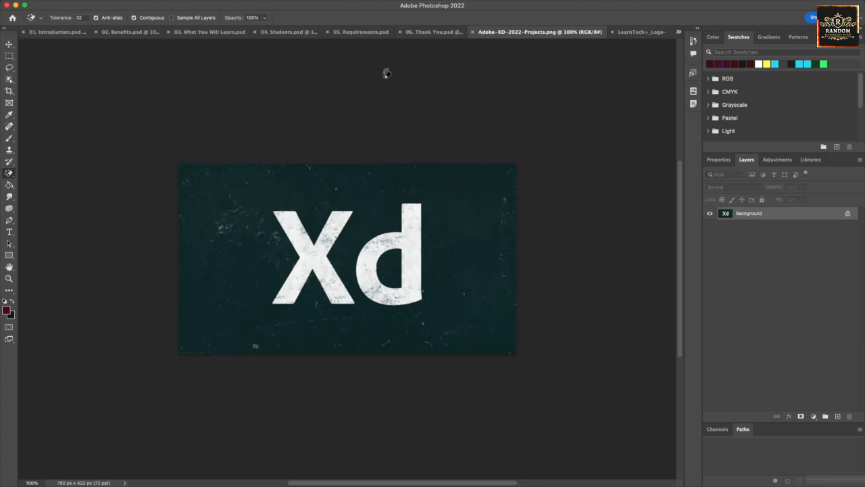
click(363, 191)
click(386, 271)
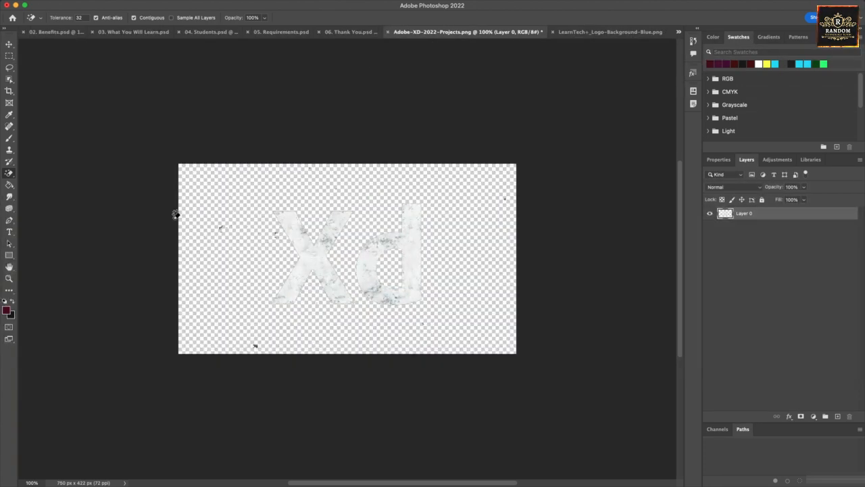
Step: Remove two stray dark specks with the Eraser Tool and save the Xd image
drag(9, 173, 33, 173)
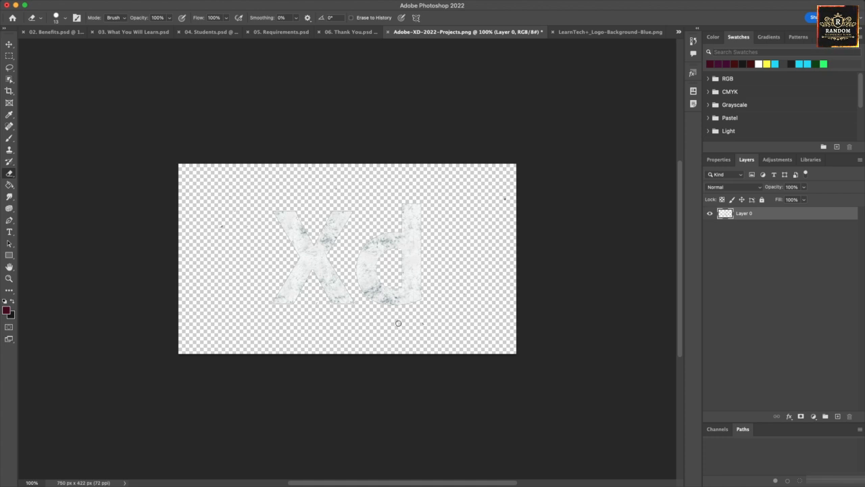
click(421, 322)
click(218, 229)
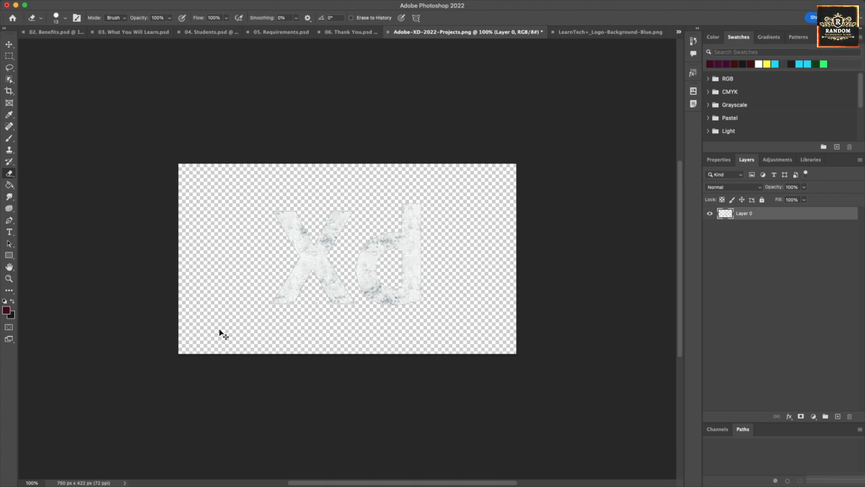
key(super+s)
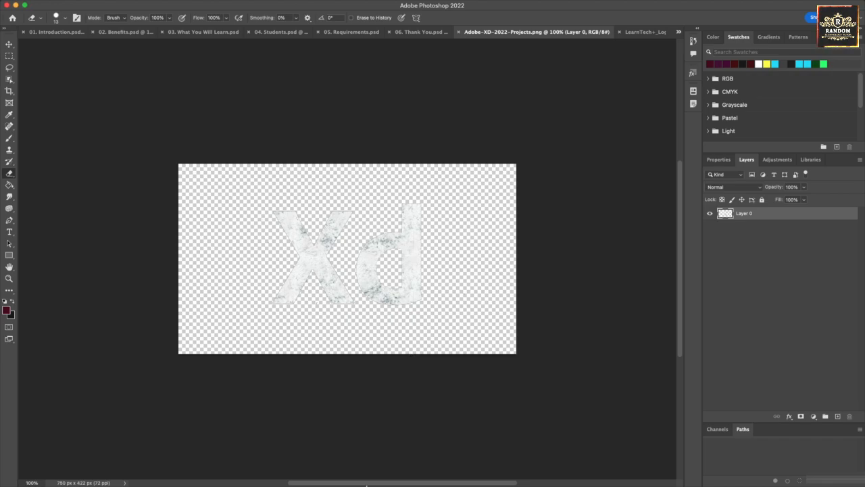
click(302, 462)
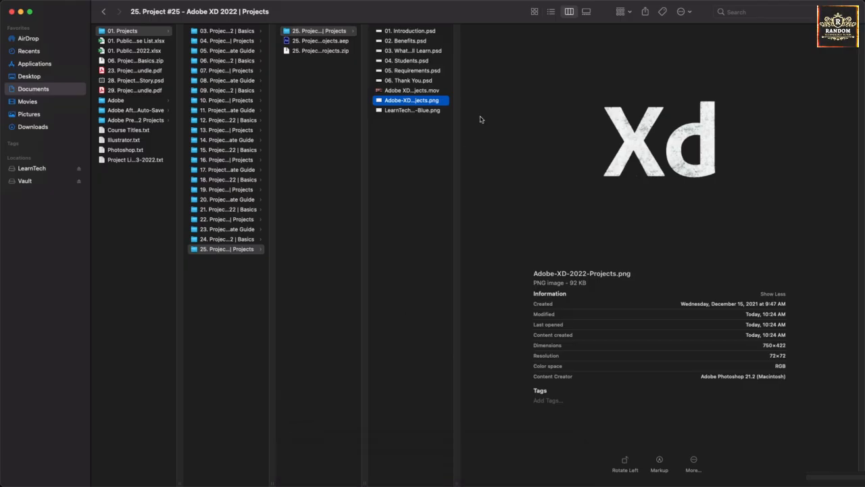
Step: Step through the project files in Finder to confirm the transparent PNG previews
key(Down)
key(Up)
key(Up)
key(Up)
key(Up)
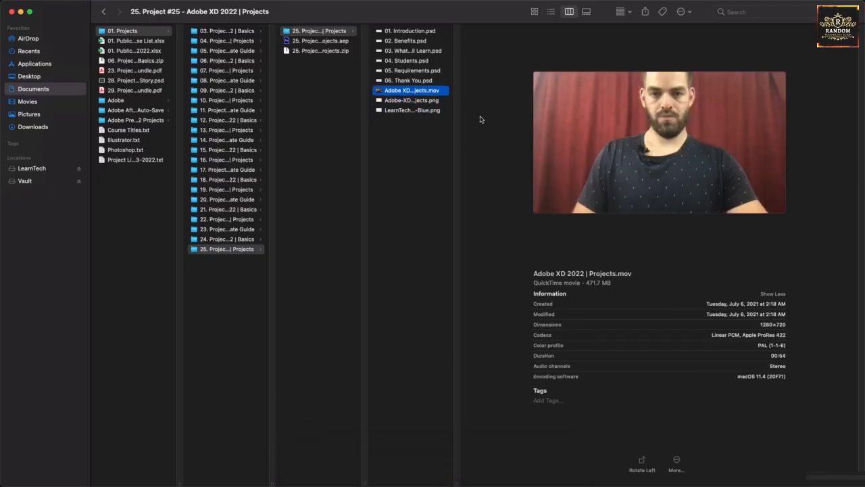
key(Up)
key(Up)
key(Up)
key(Up)
key(Down)
key(Down)
key(Down)
key(Down)
key(Down)
key(Down)
key(Down)
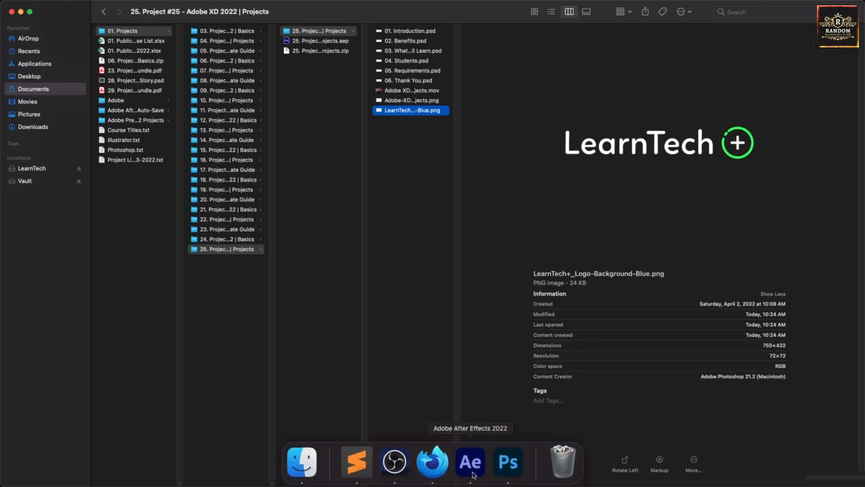
click(473, 463)
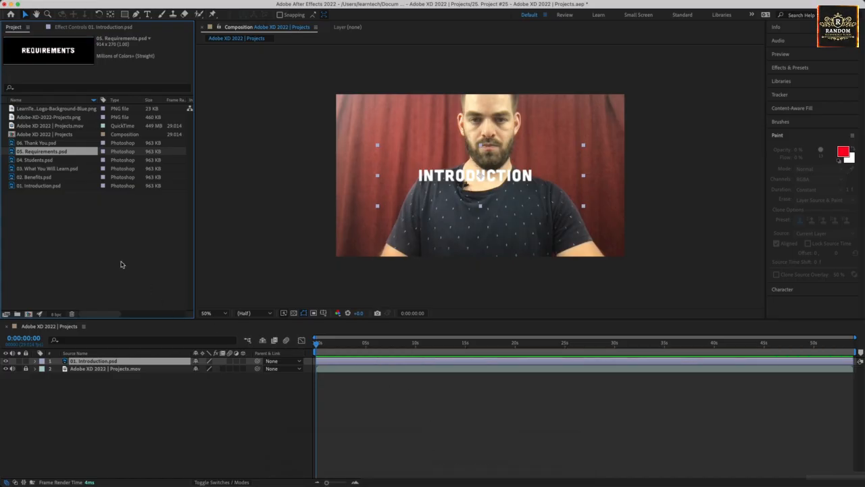
Step: Delete the 01. Introduction.psd layer from the composition timeline
click(118, 289)
click(133, 384)
click(135, 361)
key(Delete)
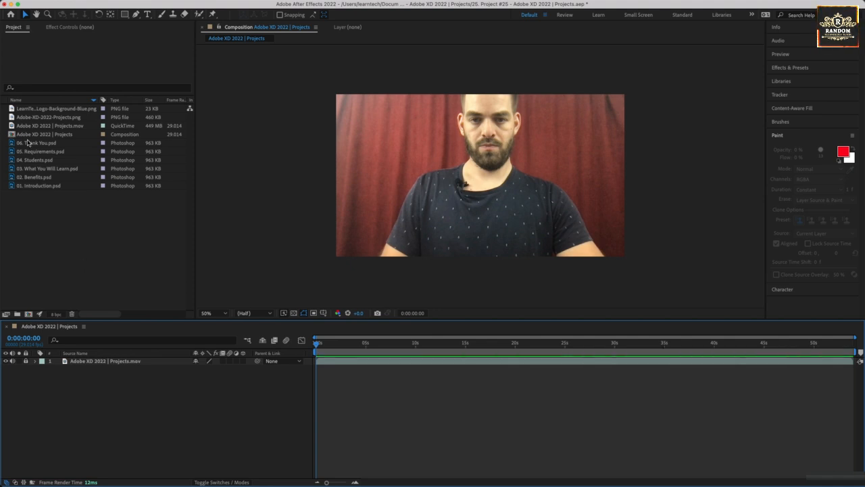
Step: Compare the Xd and LearnTech PNG items' colour info in the Project panel
click(46, 118)
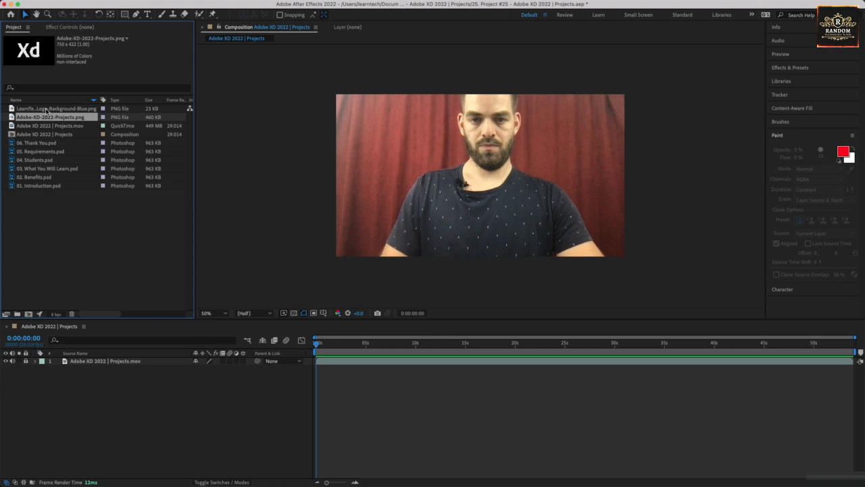
click(46, 108)
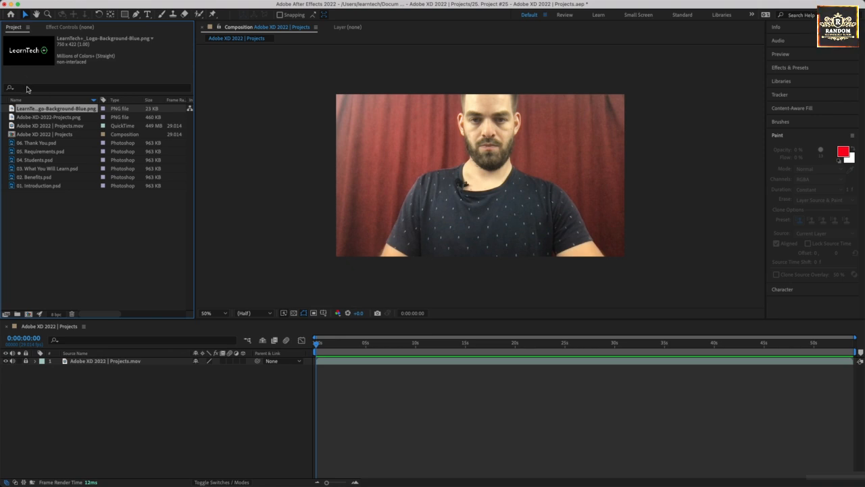
click(45, 118)
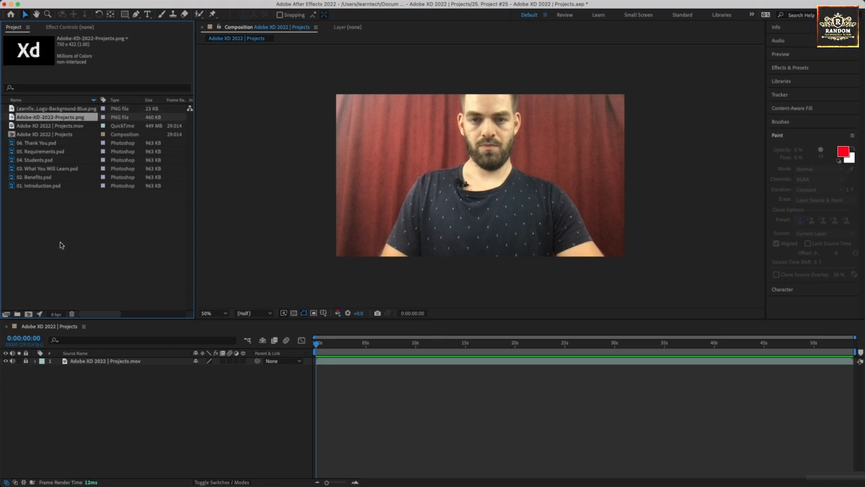
click(35, 110)
click(38, 117)
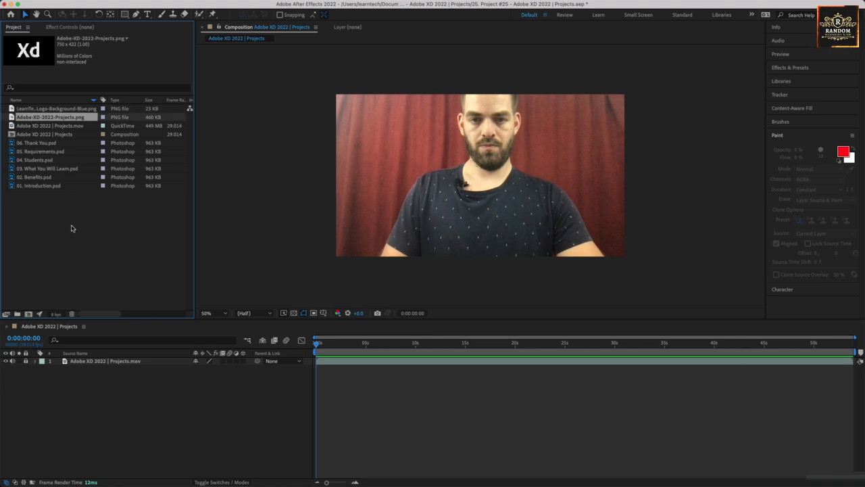
click(74, 228)
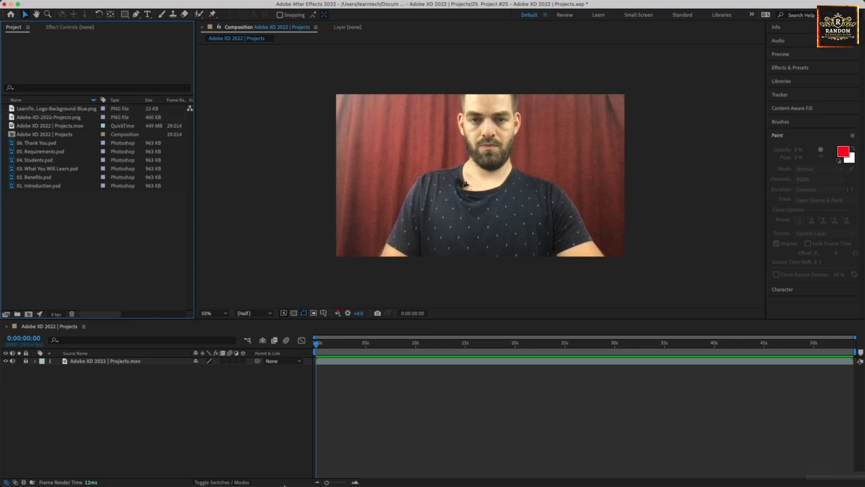
mouse_move(283, 485)
click(302, 464)
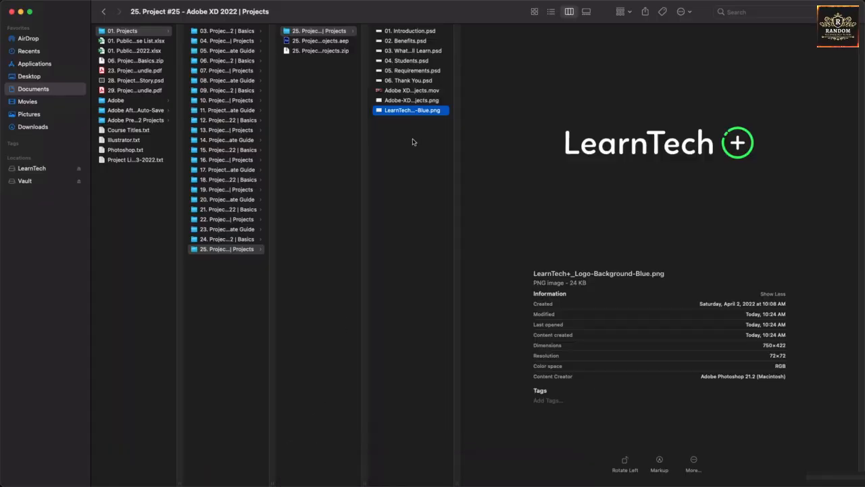
Step: Create a 'zip here' folder, paste the project zip into it and extract it
click(320, 52)
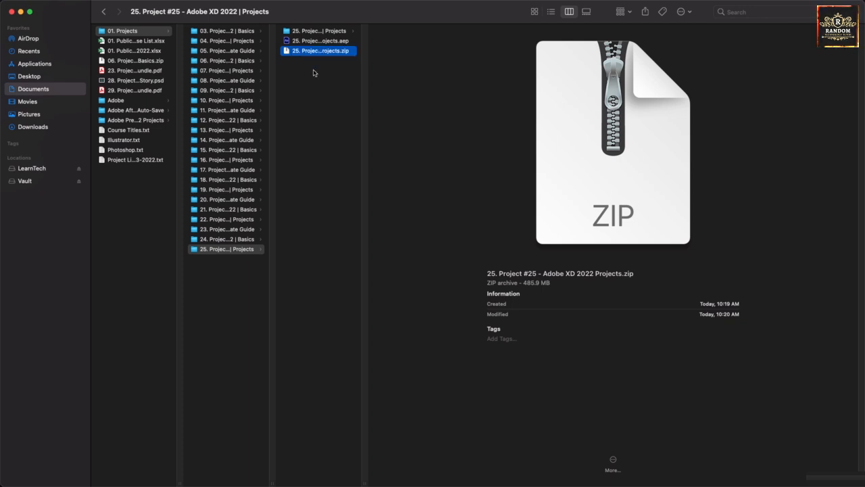
right_click(314, 72)
click(315, 75)
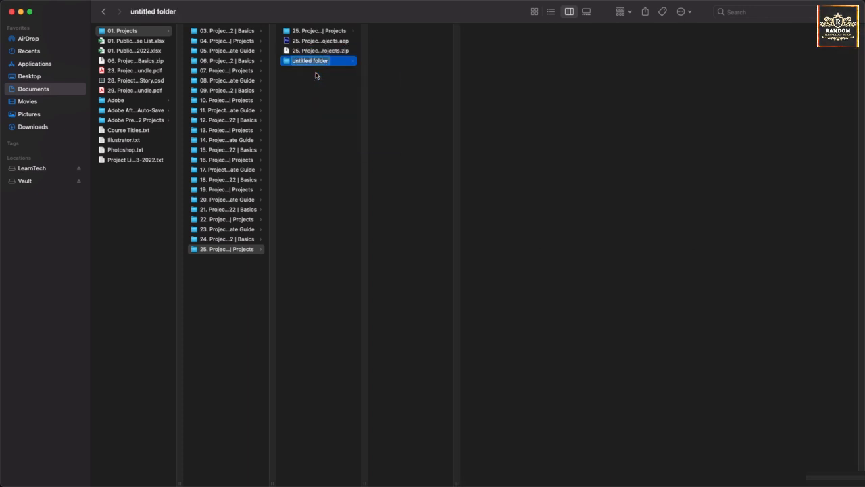
text(2ip here)
key(Return)
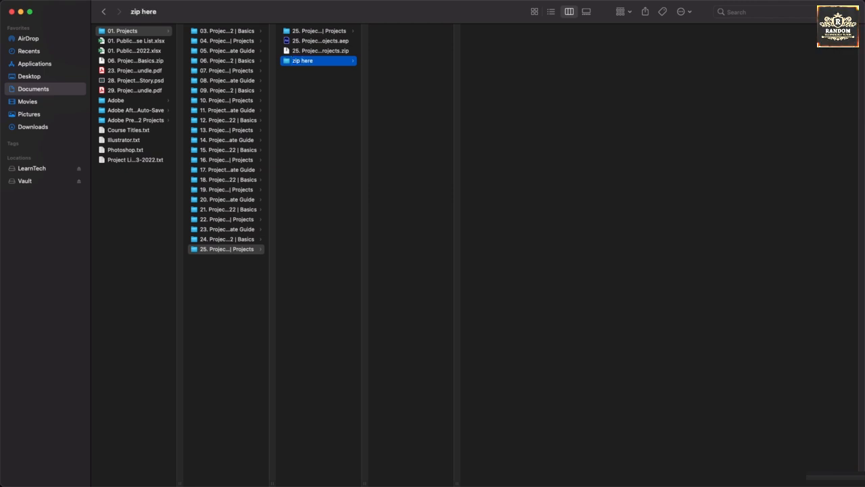
click(302, 51)
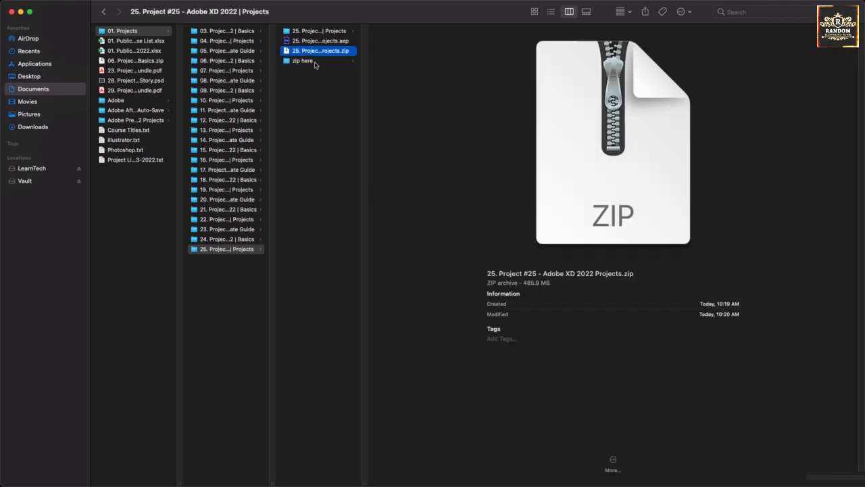
click(316, 62)
key(super+v)
double_click(404, 32)
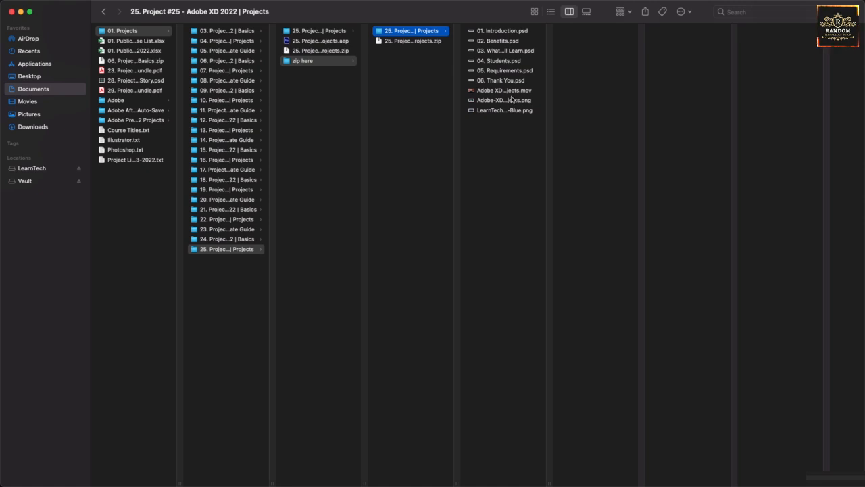
Step: Open the extracted LearnTech+_Logo-Background-Blue.png with Adobe Photoshop 2022
click(488, 111)
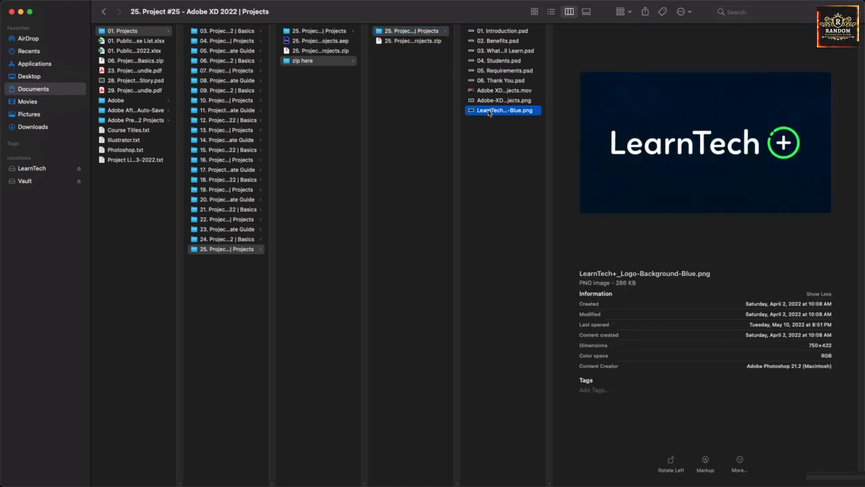
right_click(489, 113)
mouse_move(516, 126)
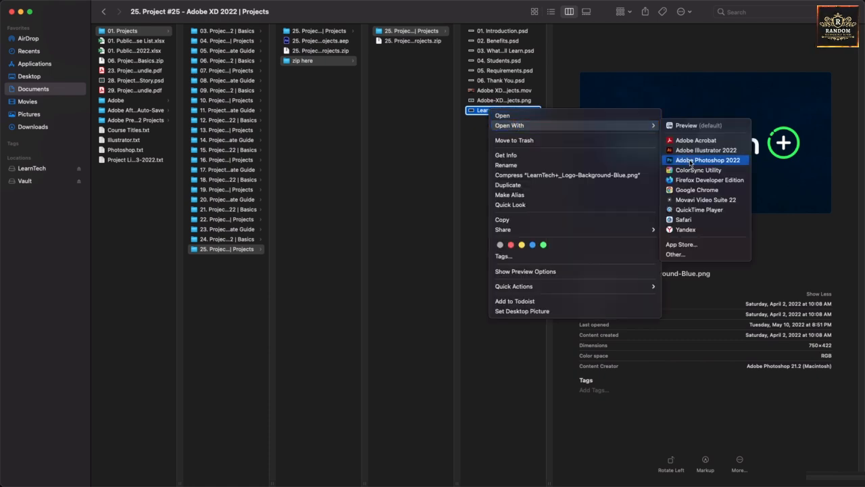
click(690, 161)
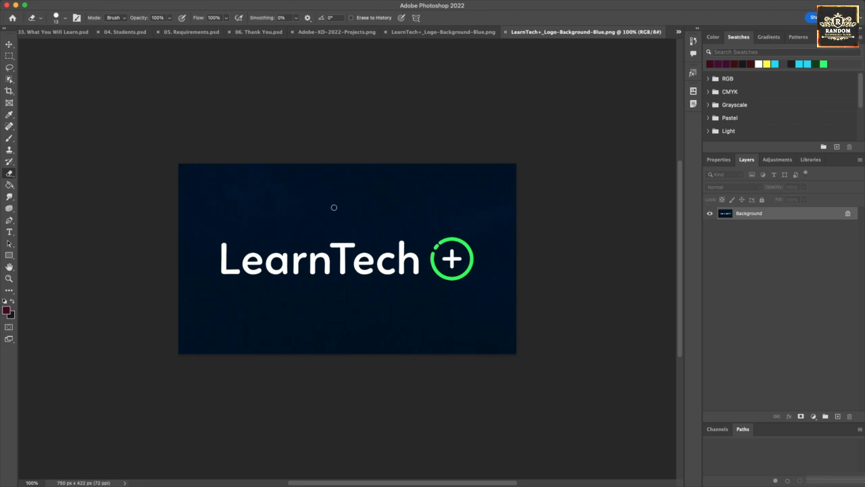
Step: Delete the LearnTech logo and crop the image to a 750×149 px navy strip
click(848, 214)
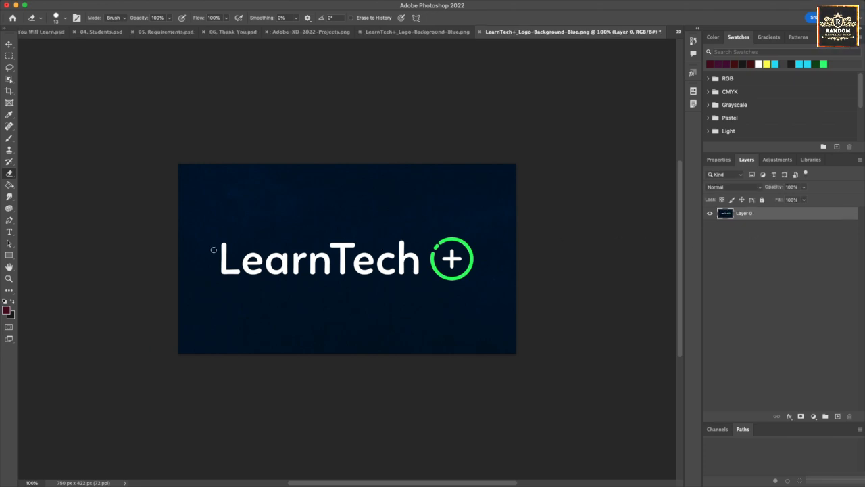
mouse_move(223, 246)
mouse_down()
mouse_move(224, 271)
mouse_move(238, 271)
mouse_up()
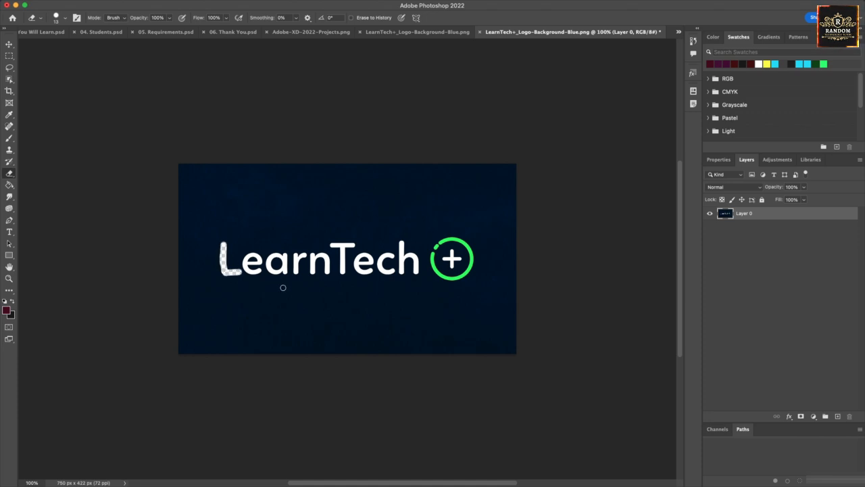
key(m)
mouse_move(207, 232)
mouse_down()
mouse_move(454, 268)
mouse_move(479, 293)
mouse_up()
key(Delete)
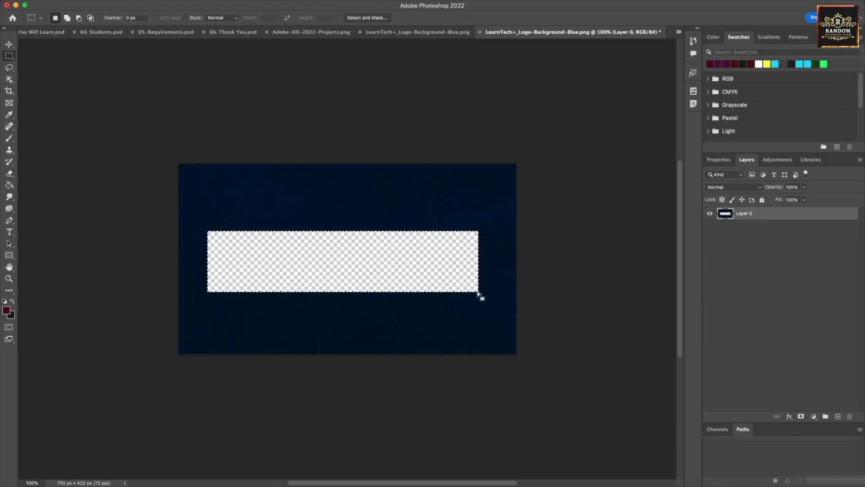
key(super+d)
key(c)
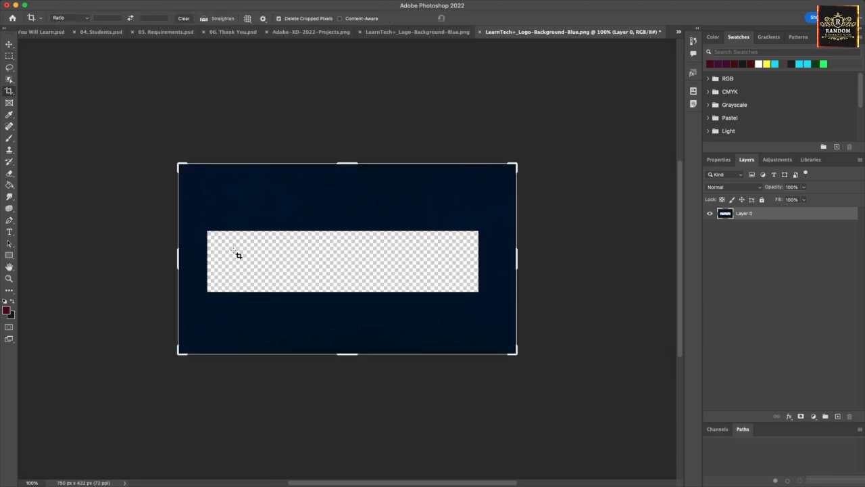
drag(345, 352, 361, 293)
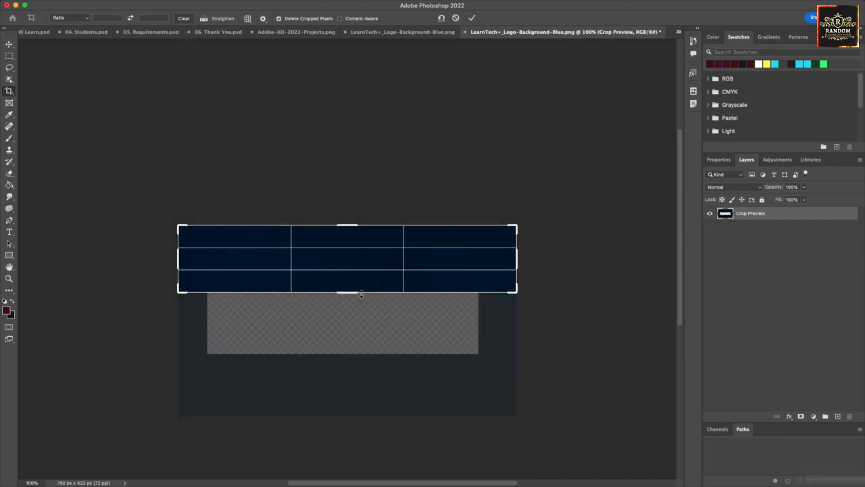
key(Return)
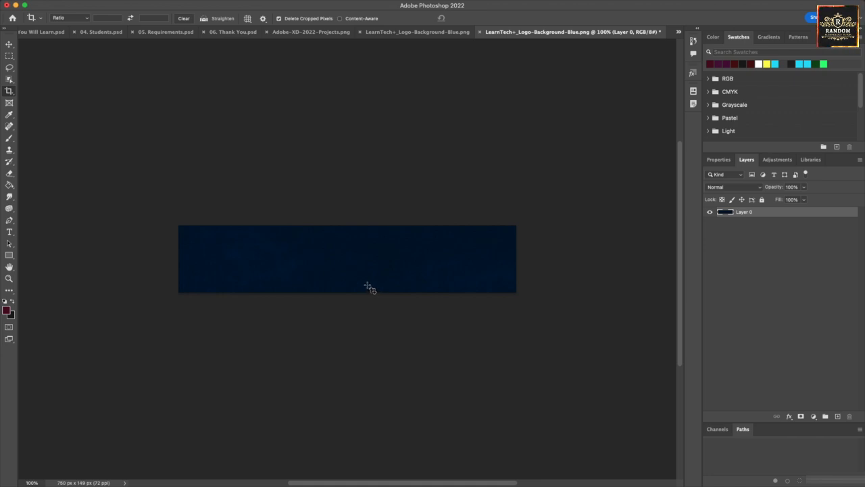
Step: Try extending the canvas with duplicated navy strips, undo it, and begin saving a copy
click(369, 287)
drag(352, 292, 351, 402)
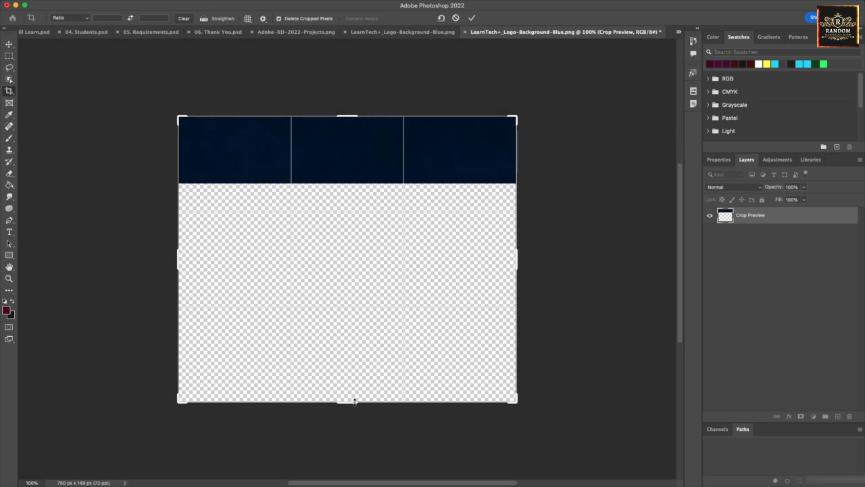
key(Return)
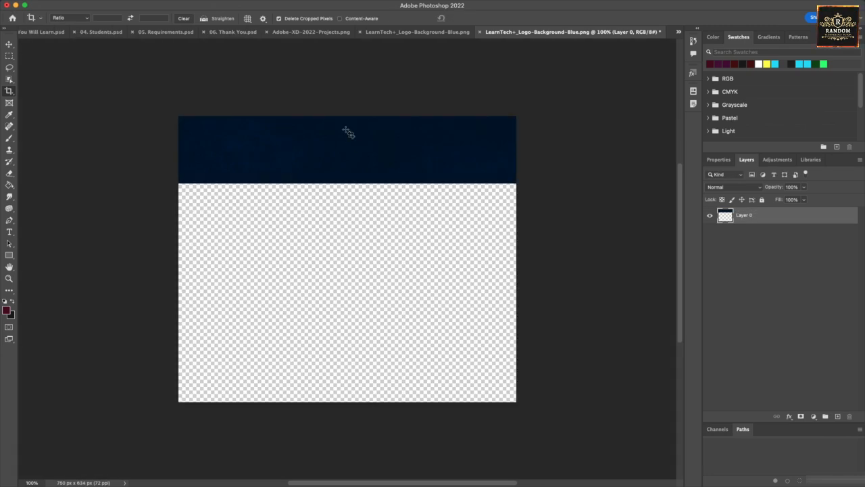
key(v)
drag(346, 171, 347, 215)
drag(350, 217, 350, 340)
mouse_move(362, 297)
mouse_down()
mouse_move(379, 275)
mouse_move(360, 293)
mouse_up()
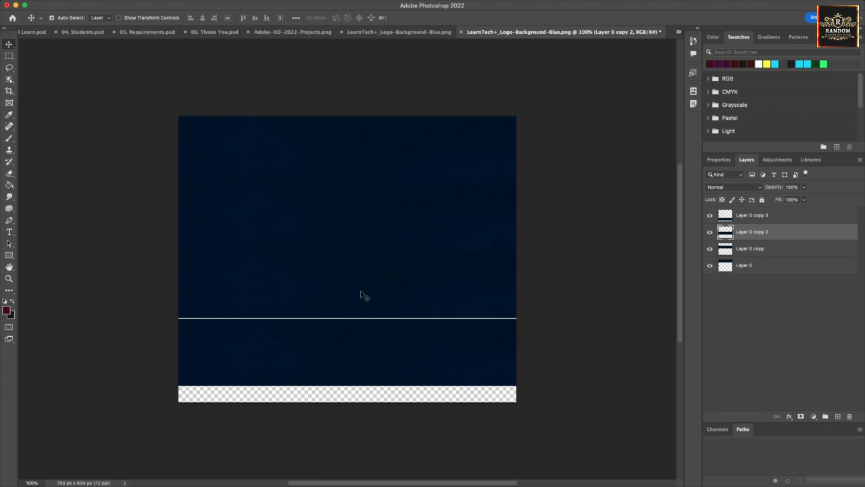
drag(343, 334, 343, 333)
key(super+z)
key(super+z)
key(super+z)
key(super+z)
key(super+z)
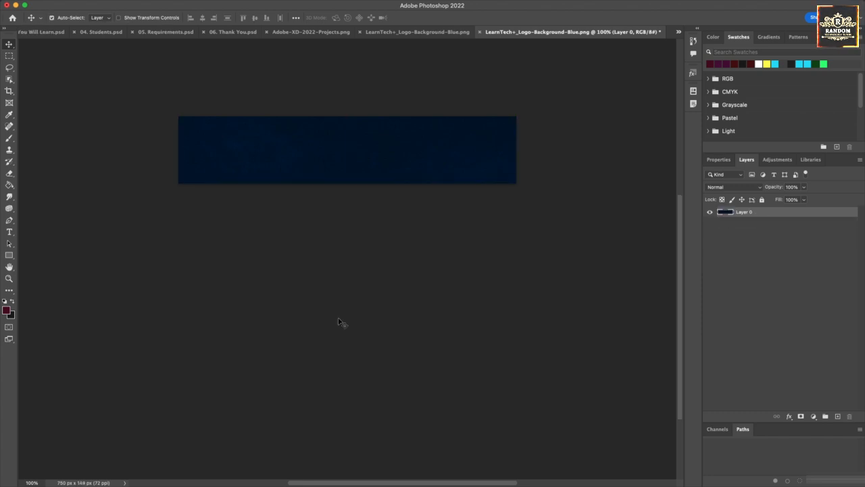
key(super+s)
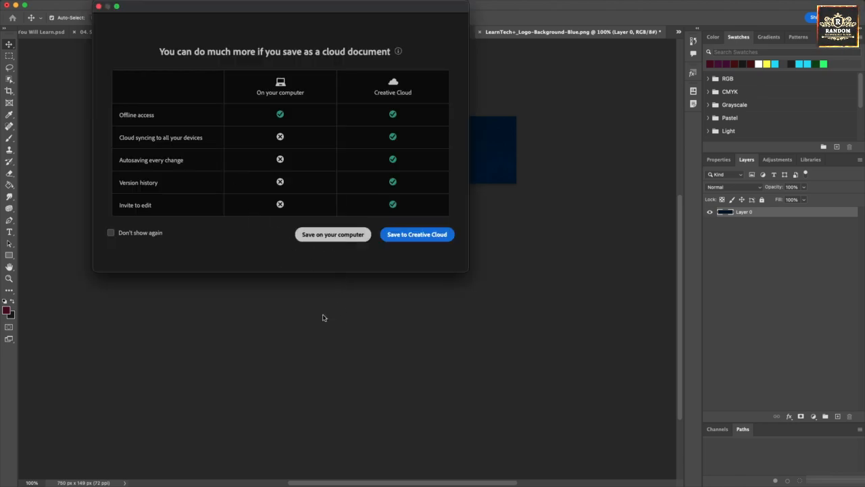
Step: Choose saving to the computer and browse to the project #25 Projects folder
key(Return)
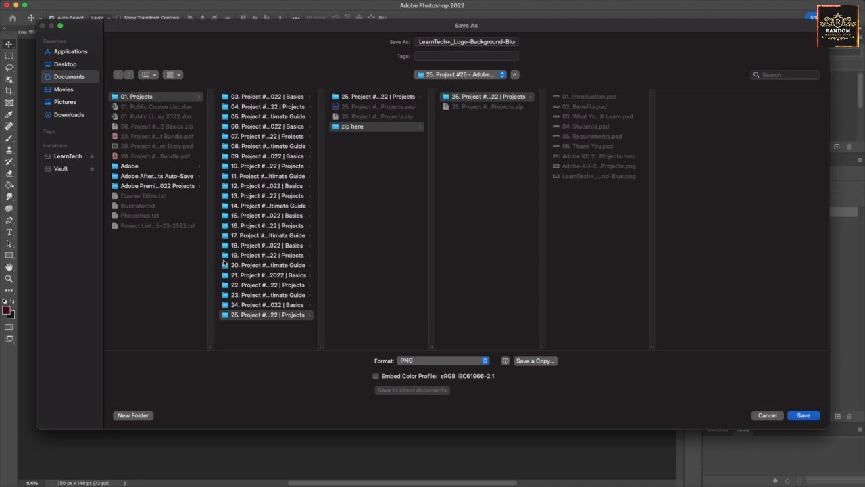
click(162, 99)
click(259, 316)
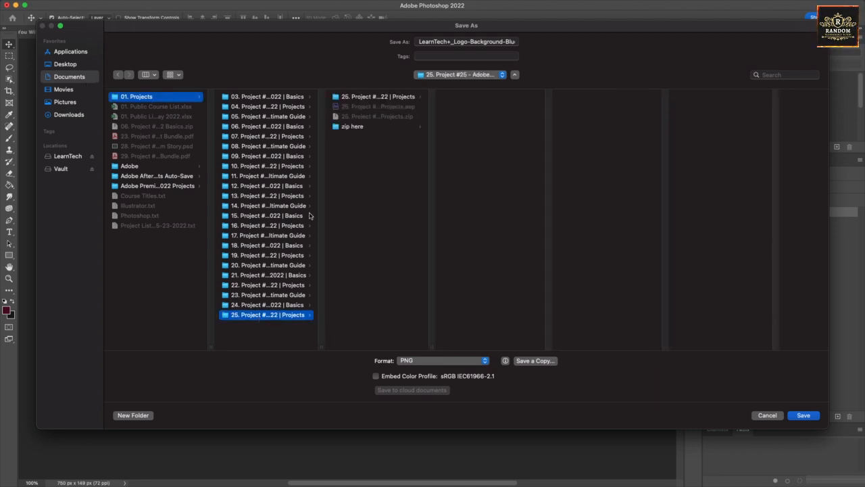
click(365, 102)
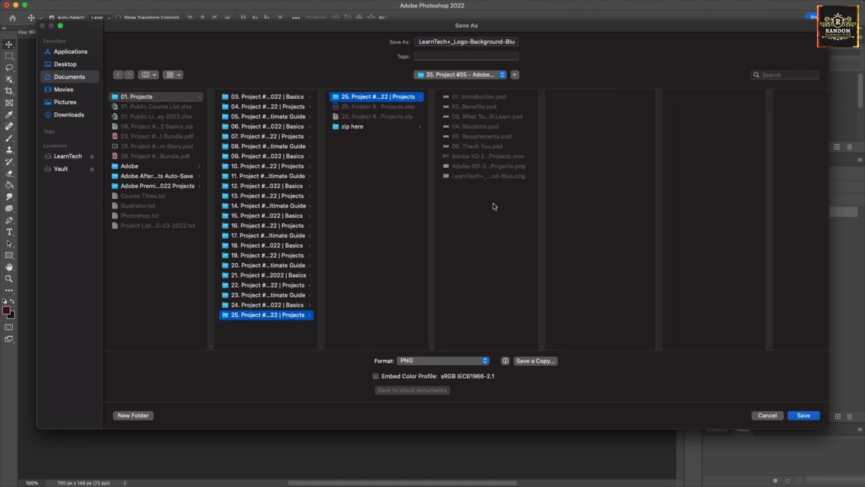
Step: Rename the file to Lower-Third and save it as PNG, accepting the format options
click(474, 41)
key(super+a)
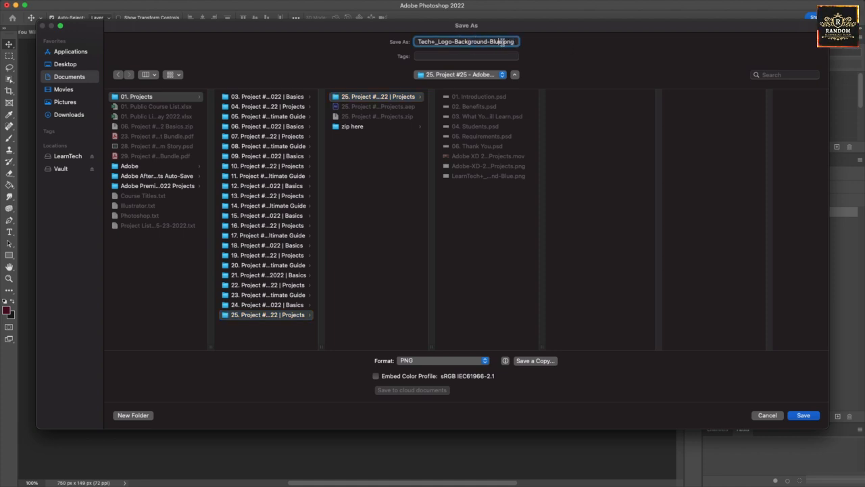
key(BackSpace)
text(Lower)
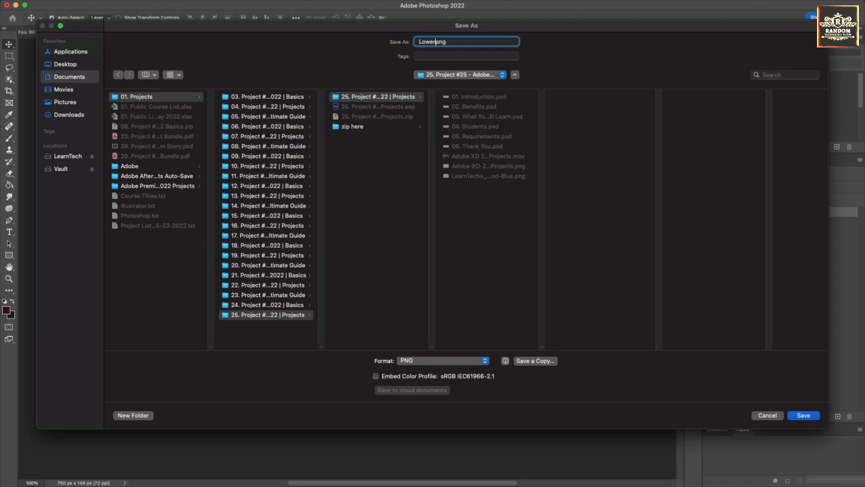
text(-tHIR)
key(BackSpace)
key(BackSpace)
key(BackSpace)
key(BackSpace)
text(ThirdsBG)
key(Return)
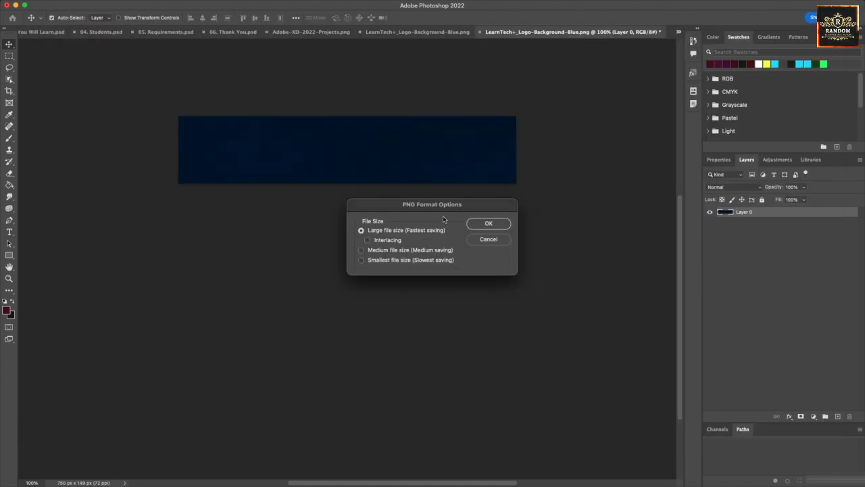
click(482, 224)
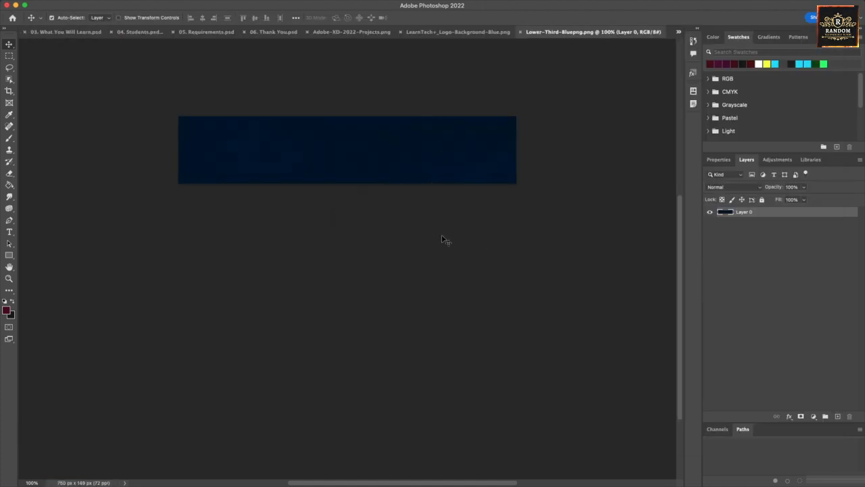
Step: In Finder, select Adobe-XD-2022-Projects.png and bring up its Open With choices
key(super+Tab)
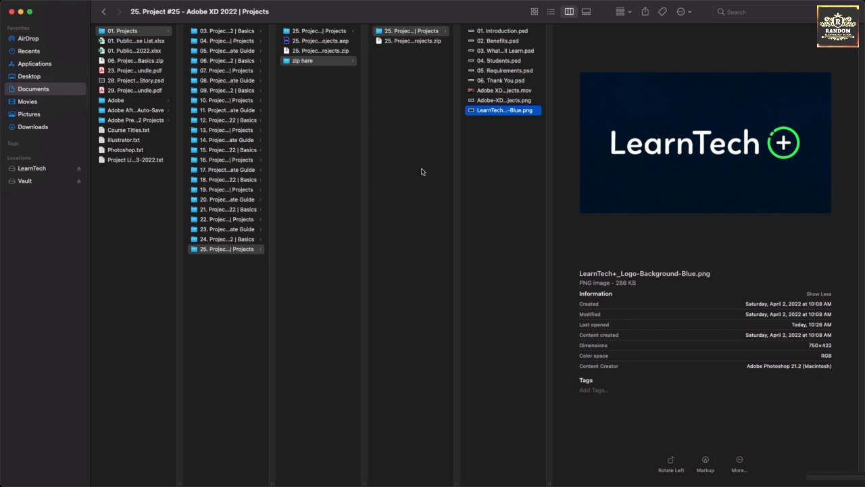
click(495, 142)
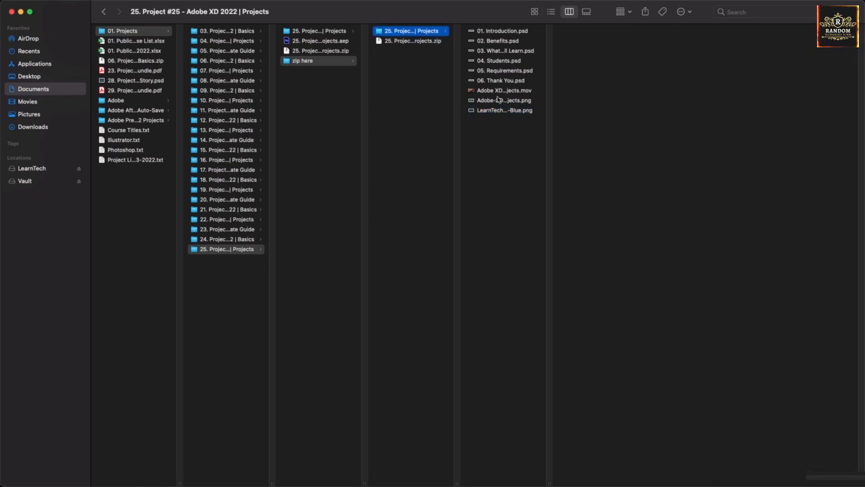
click(502, 102)
right_click(512, 107)
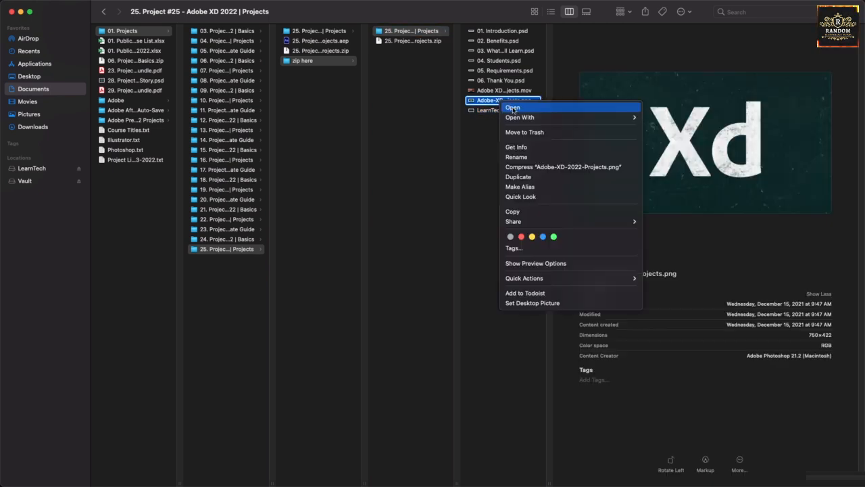
mouse_move(520, 117)
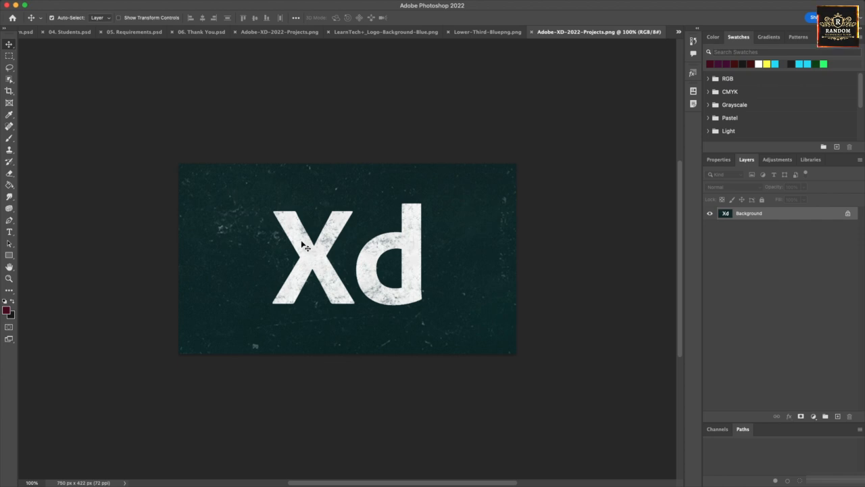
Step: Unlock the background and delete the Xd letters, then try a thin-strip crop and undo both
key(m)
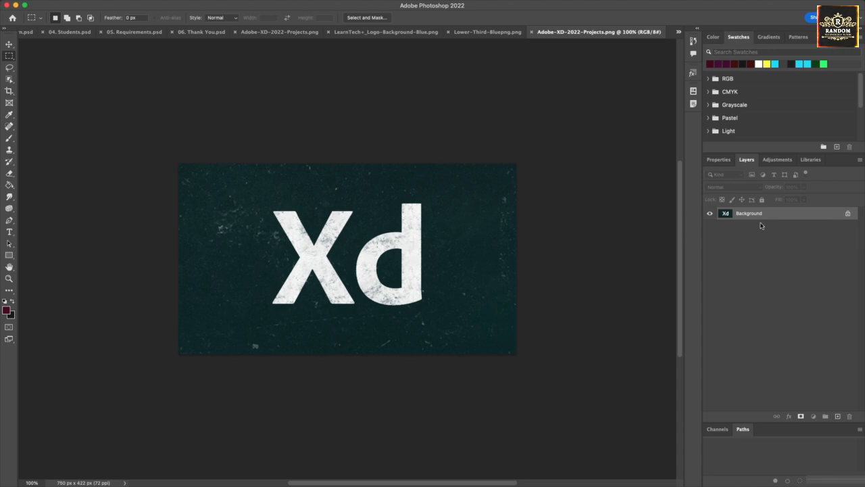
click(848, 214)
drag(262, 200, 435, 317)
key(Delete)
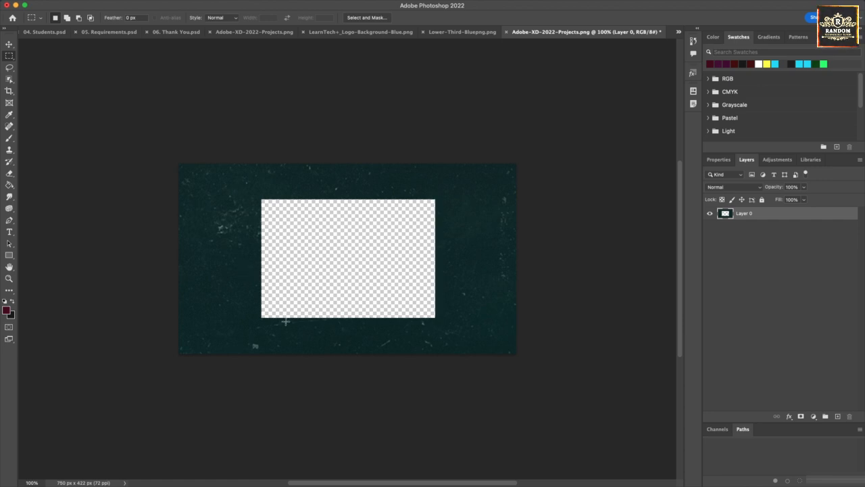
key(c)
drag(345, 164, 363, 244)
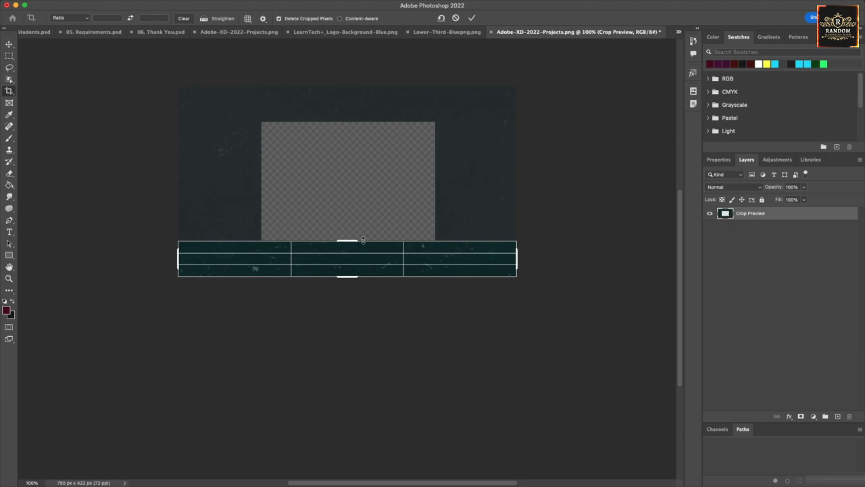
key(Return)
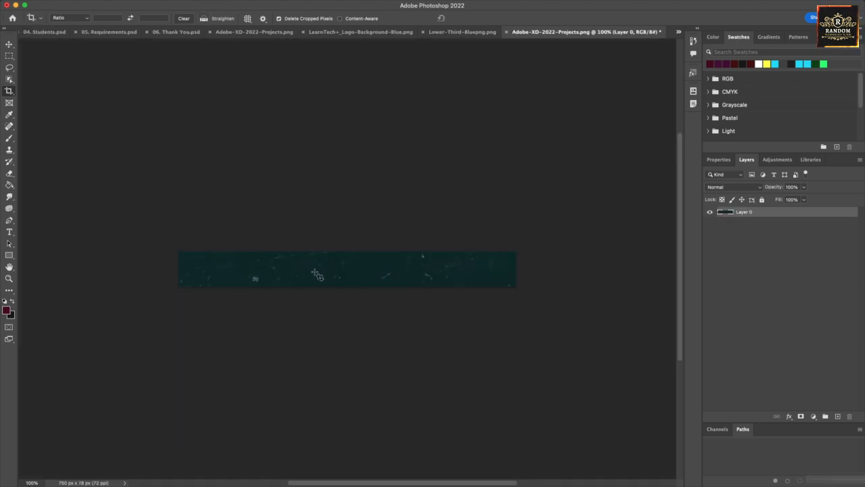
key(super+z)
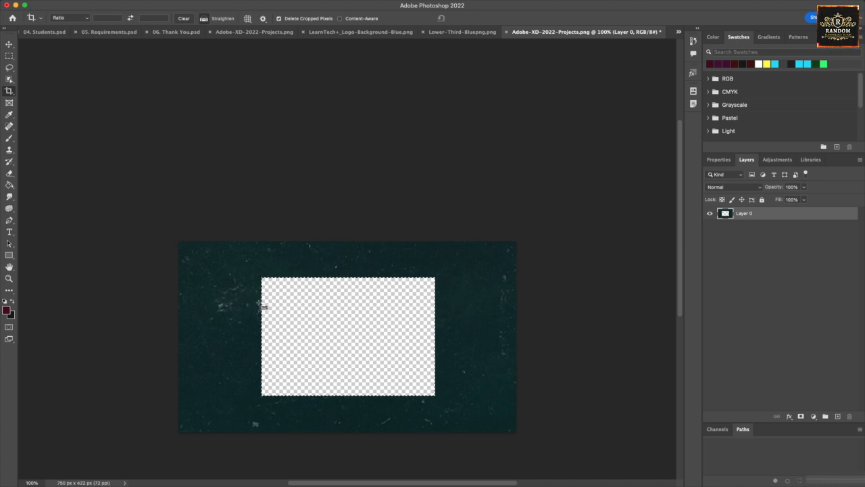
key(super+z)
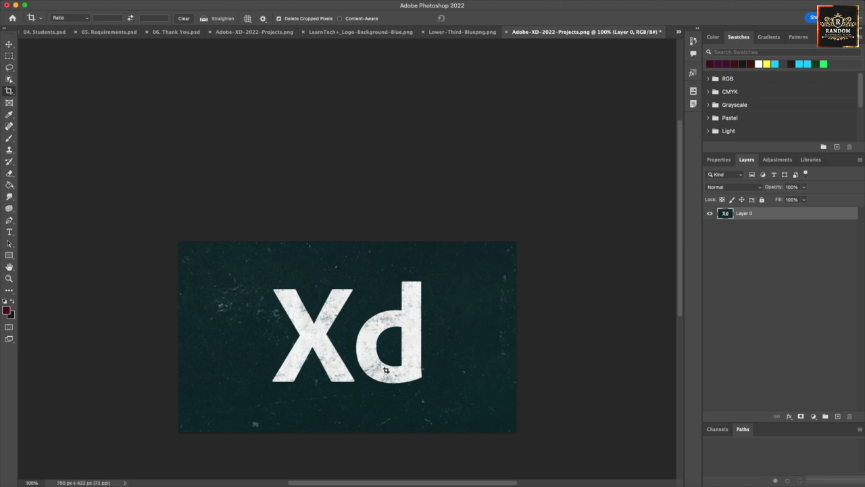
Step: Cut a rectangular transparent hole where the Xd letters were, deselect, and save the image
key(e)
mouse_move(315, 324)
mouse_down()
mouse_move(344, 294)
mouse_move(329, 296)
mouse_up()
key(c)
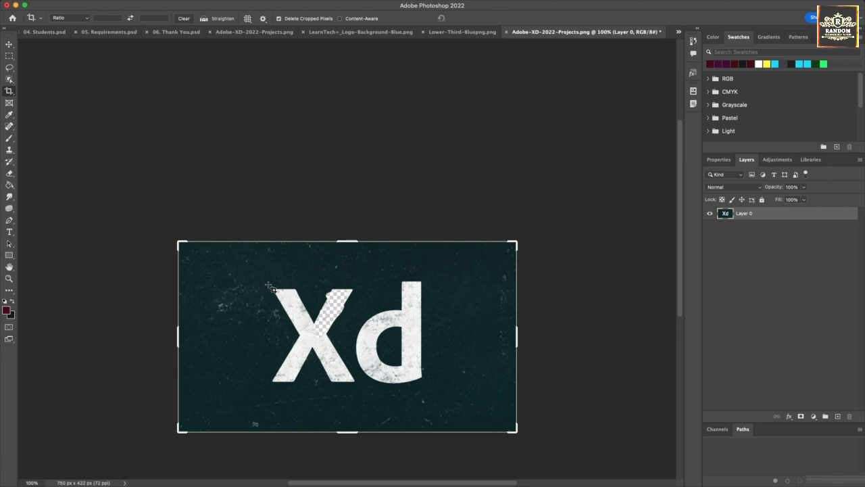
key(m)
drag(269, 285, 402, 348)
key(Delete)
key(Delete)
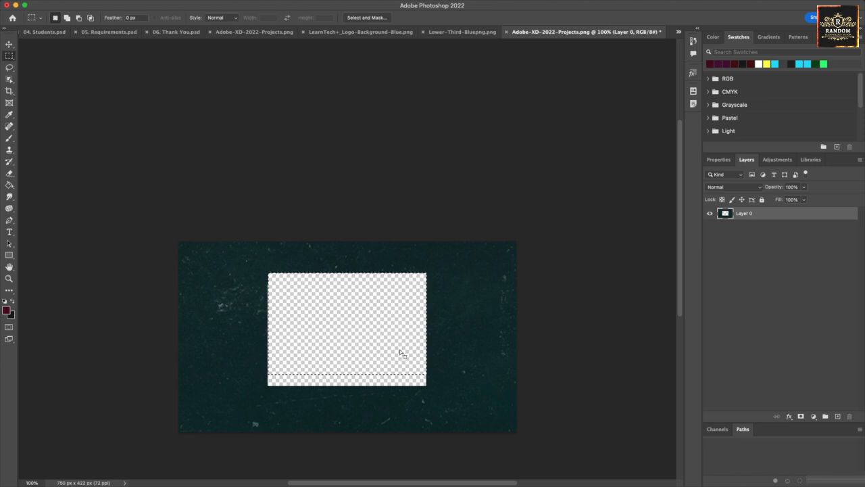
key(super+d)
key(super+s)
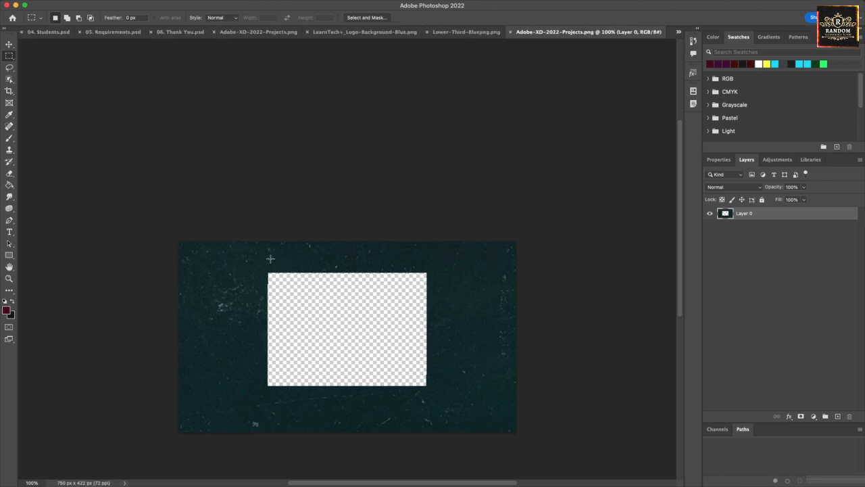
Step: Clear the canvas's right side, duplicate the left dark strip onto a new layer, and slide it rightward
drag(267, 241, 531, 459)
key(Delete)
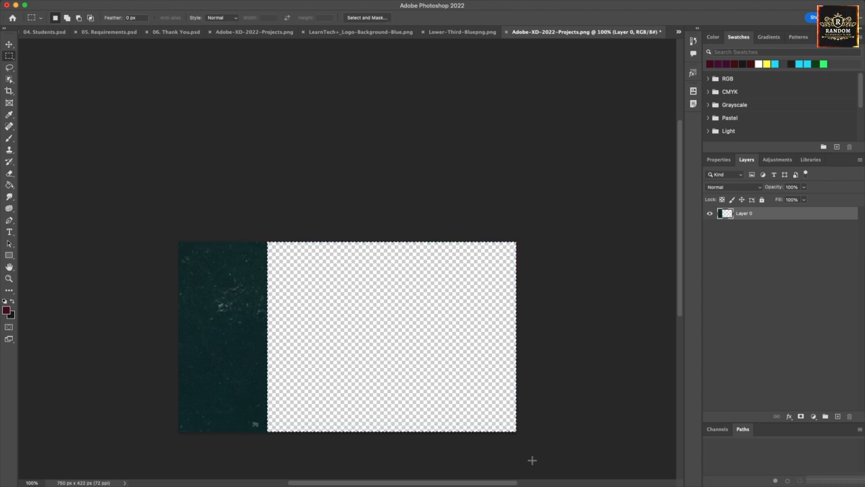
drag(178, 242, 264, 434)
key(ctrl+j)
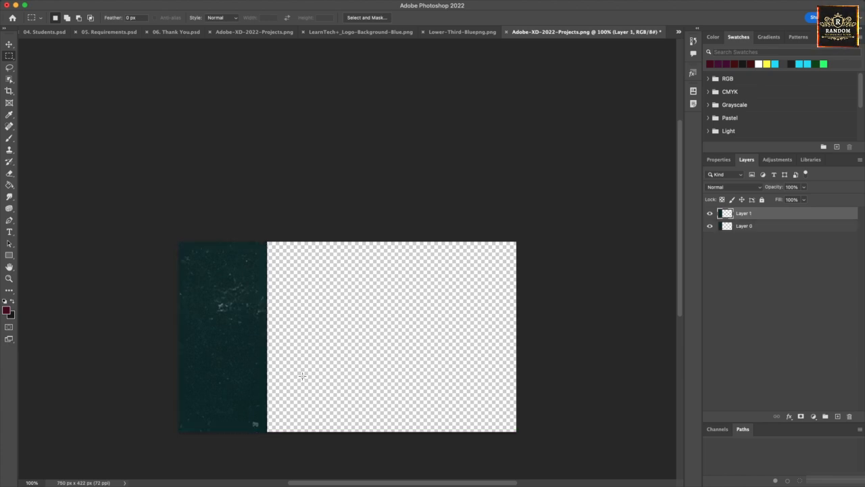
key(v)
drag(226, 331, 531, 328)
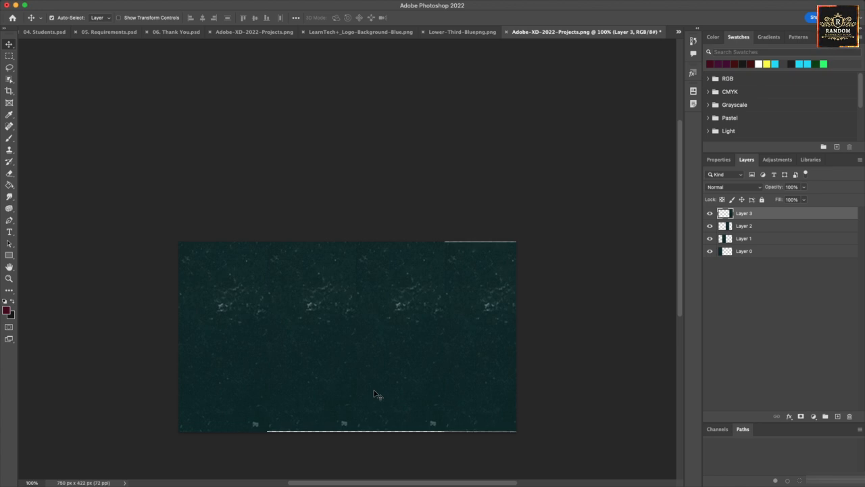
key(super+z)
Step: Close Adobe-XD-2022-Projects.png with Don't Save and bring Finder to the front
key(super+w)
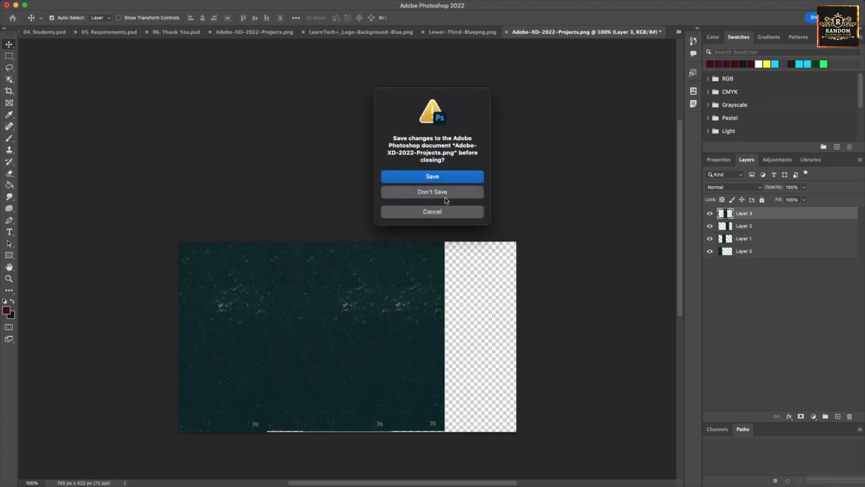
click(432, 192)
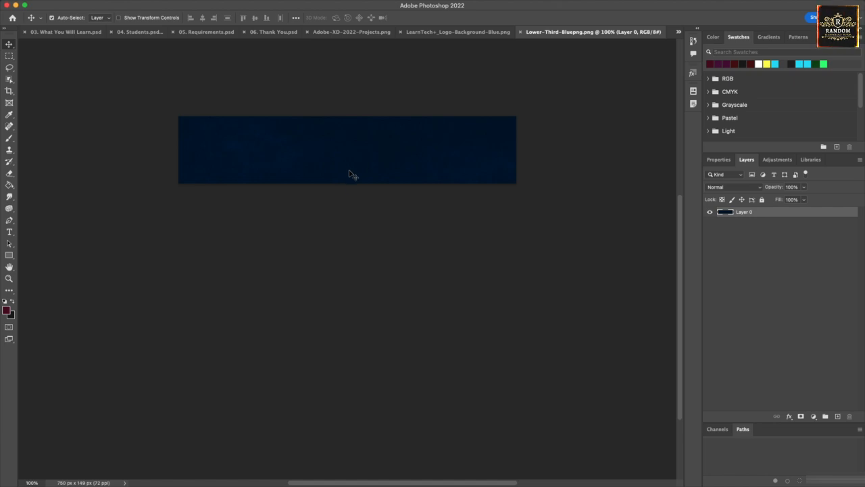
mouse_move(363, 479)
click(303, 461)
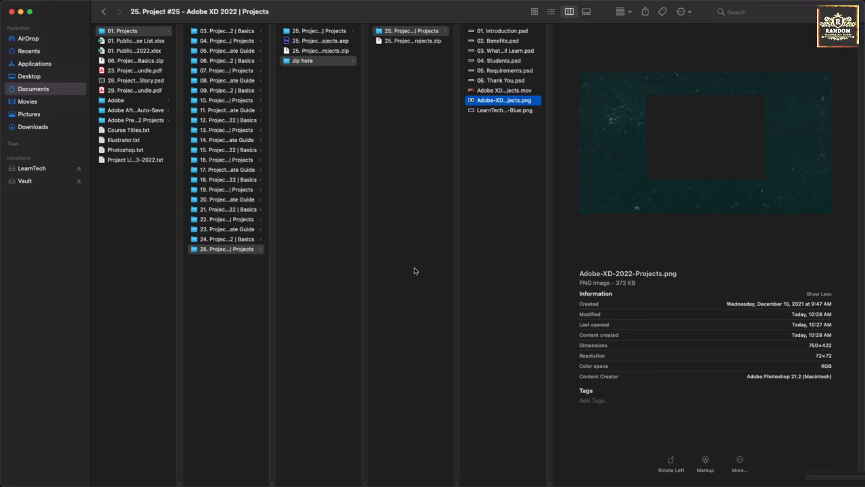
Step: Delete the 'zip here' folder from the project folder
click(508, 167)
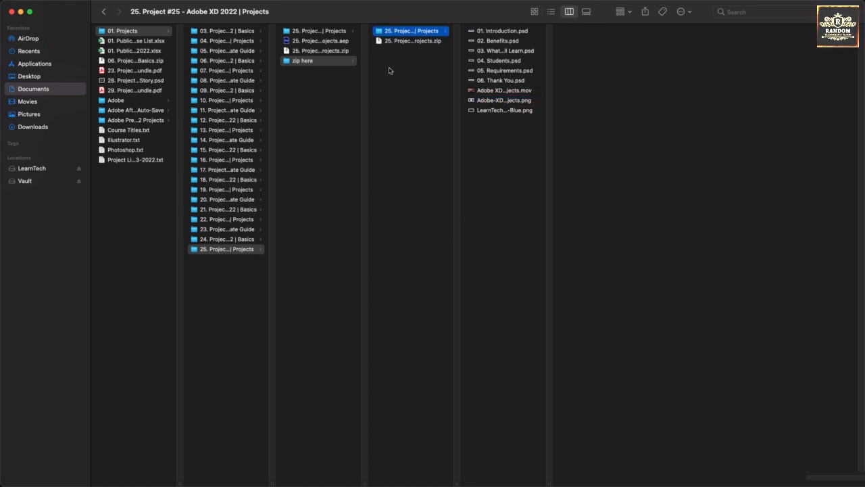
click(323, 64)
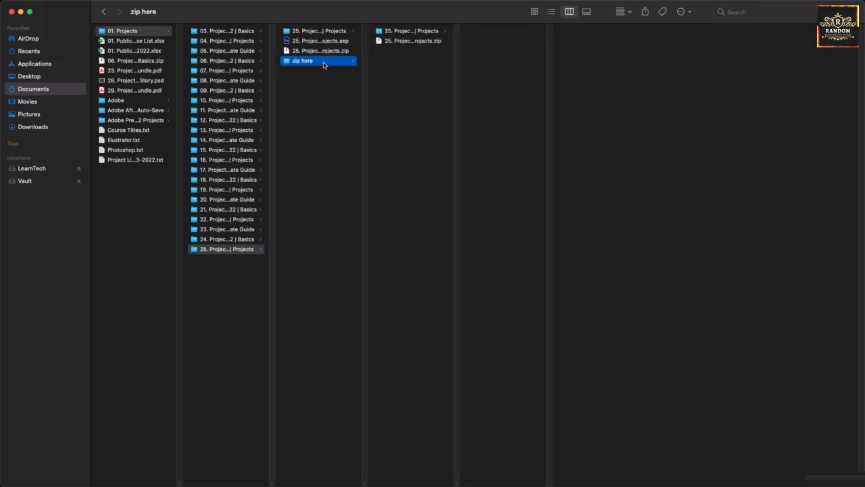
key(super+BackSpace)
Step: Preview the LearnTech logo, blue lower-third and Xd logo PNGs, then return to After Effects
click(330, 32)
click(394, 110)
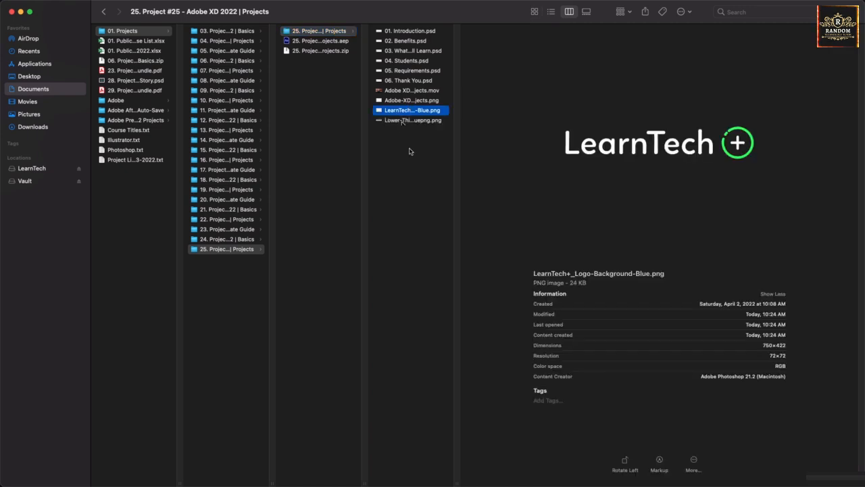
click(405, 121)
click(405, 111)
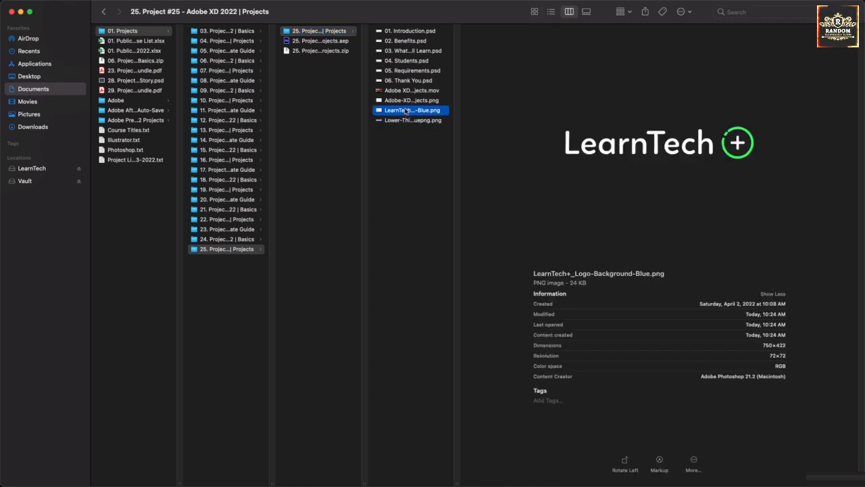
click(409, 101)
click(413, 112)
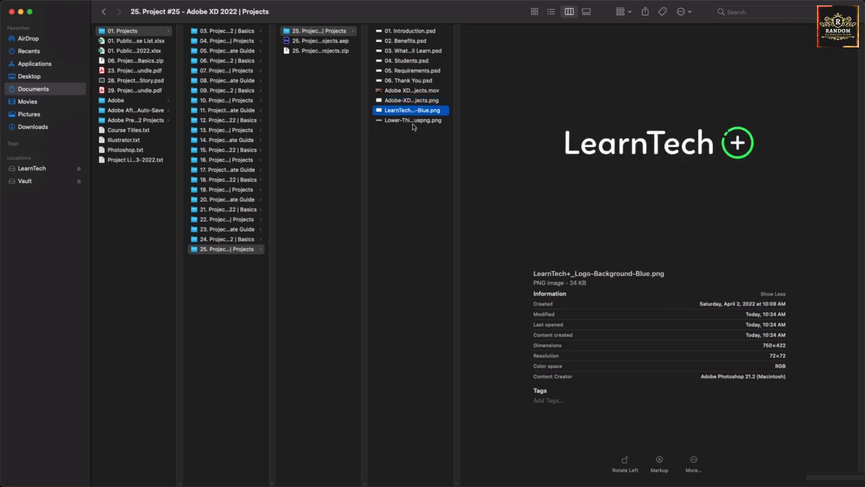
click(414, 122)
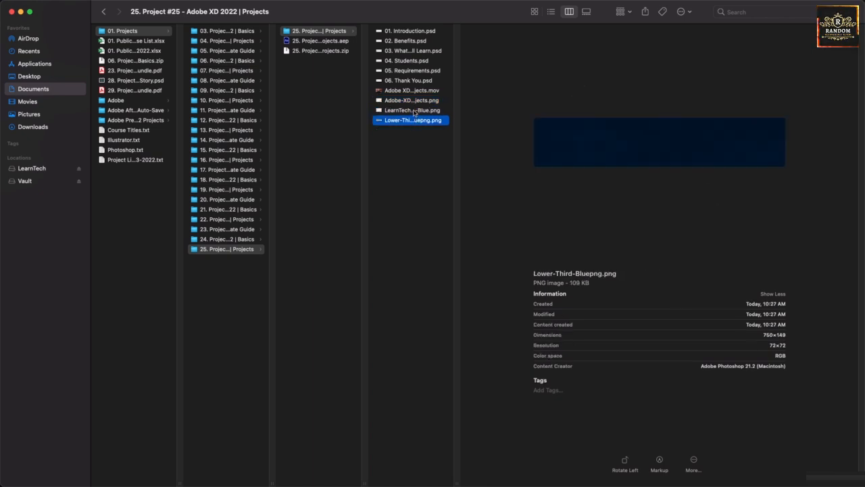
click(414, 112)
click(415, 102)
click(415, 181)
mouse_move(418, 485)
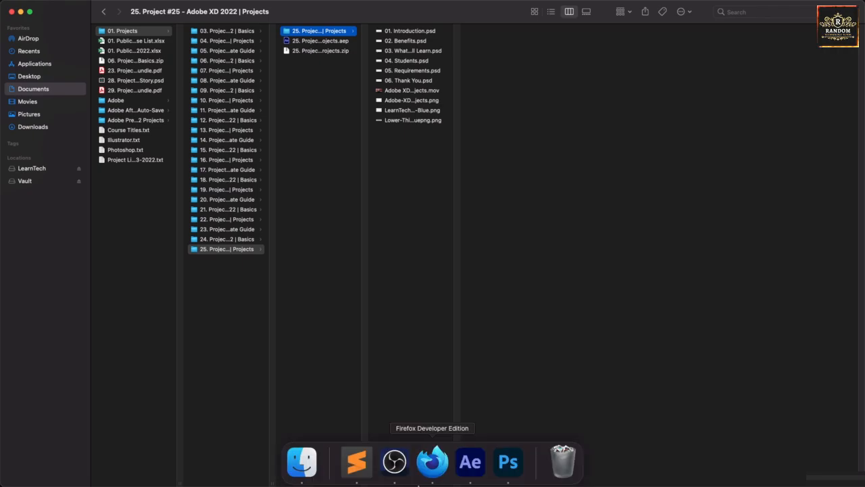
click(470, 462)
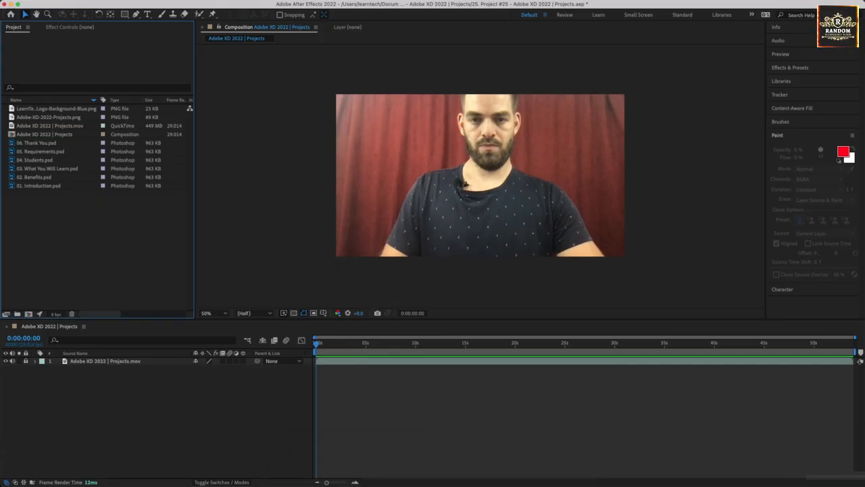
Step: Import Lower-Third-Bluepng.png from the project 25 Projects folder via Import > File
key(super+i)
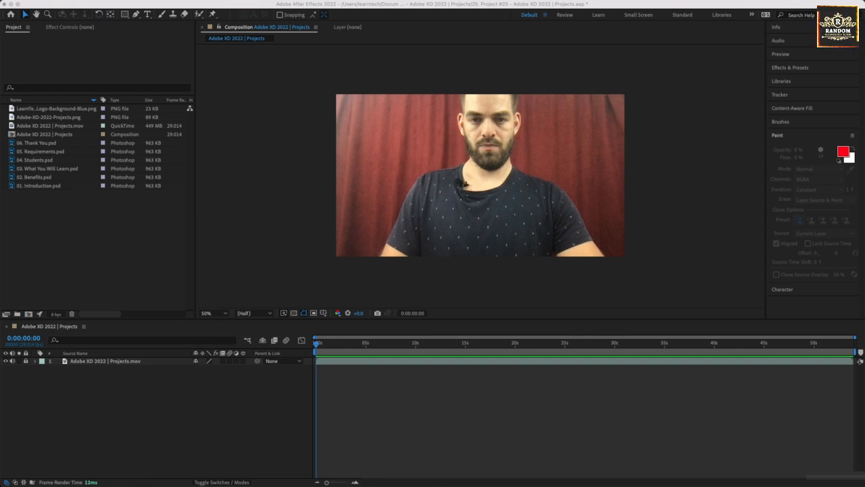
click(52, 240)
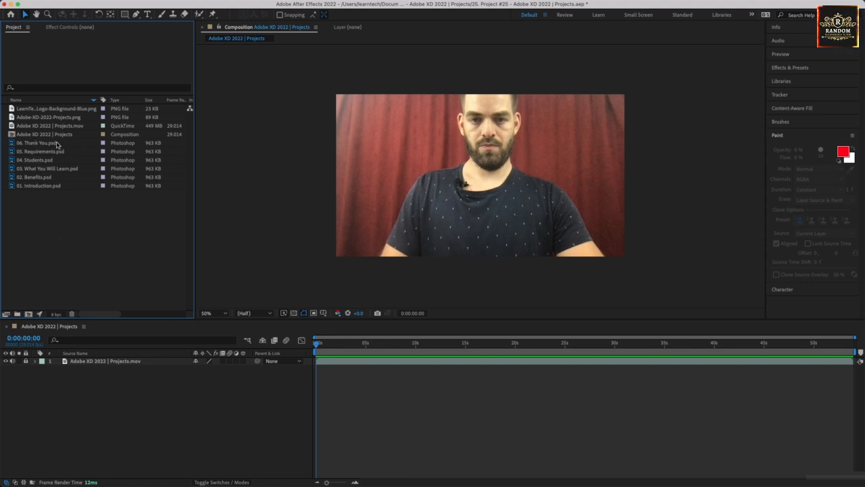
right_click(31, 232)
click(31, 219)
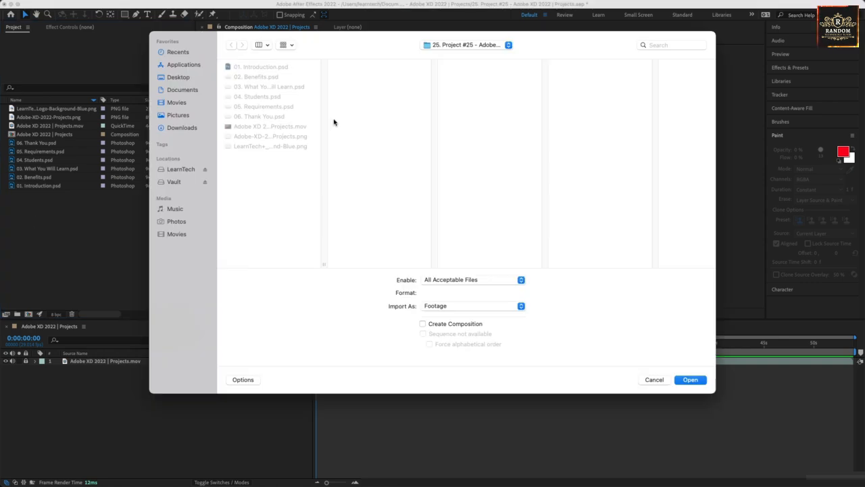
click(436, 48)
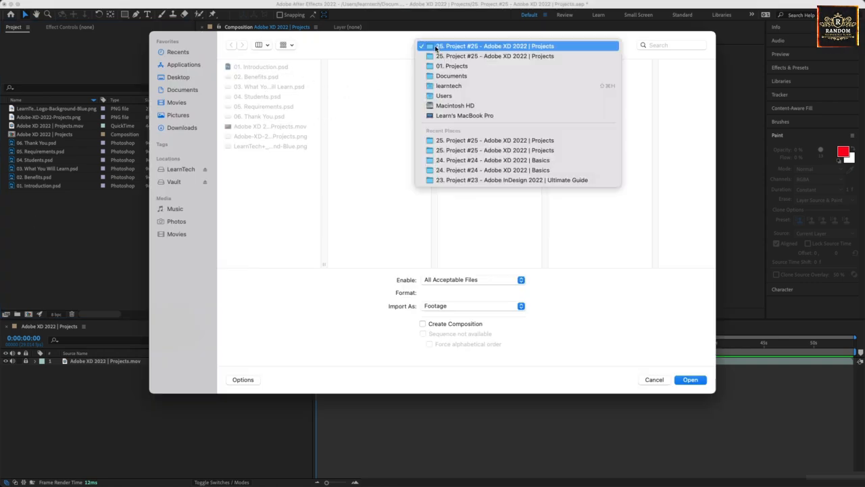
click(449, 64)
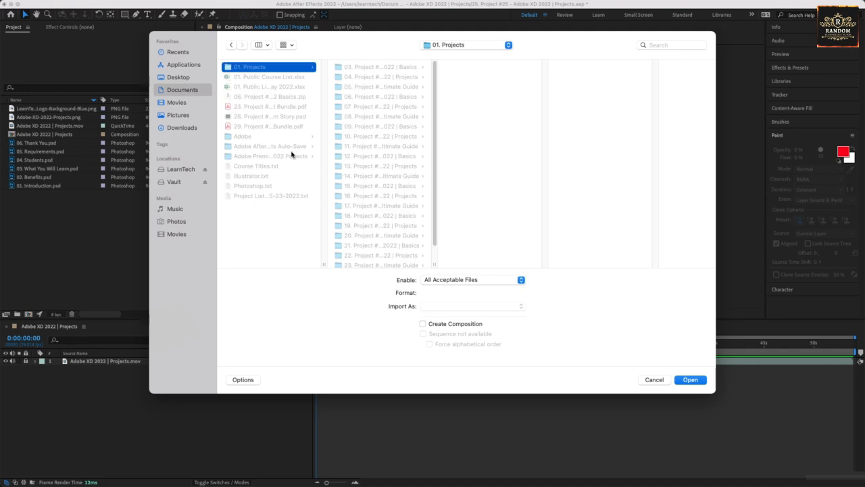
click(385, 258)
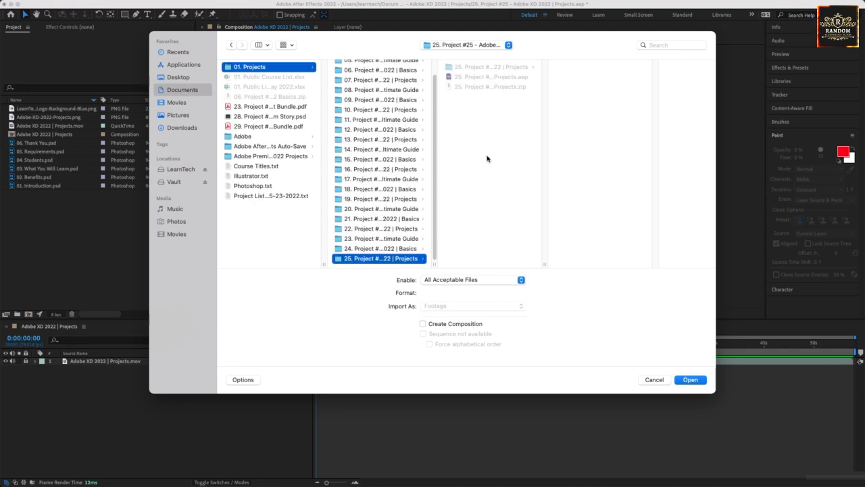
click(480, 68)
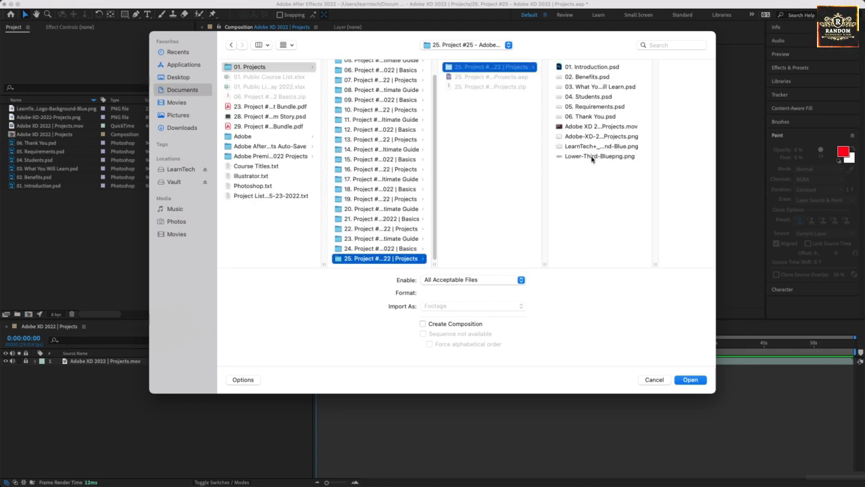
click(592, 157)
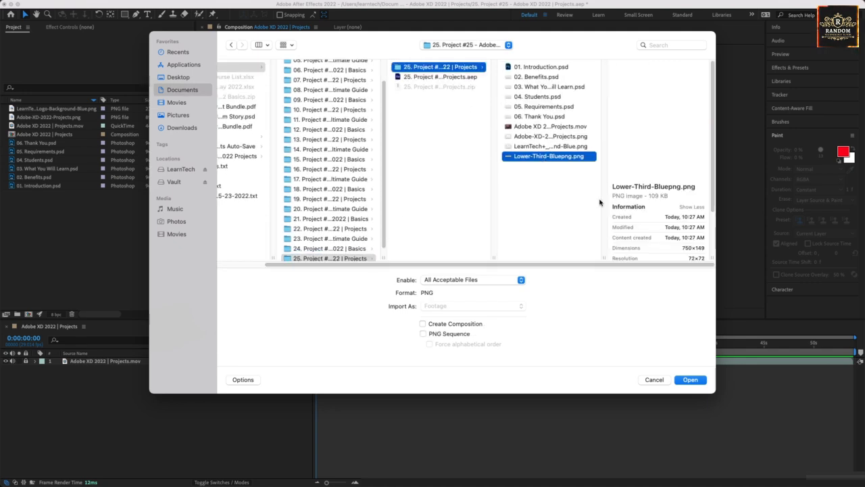
click(690, 379)
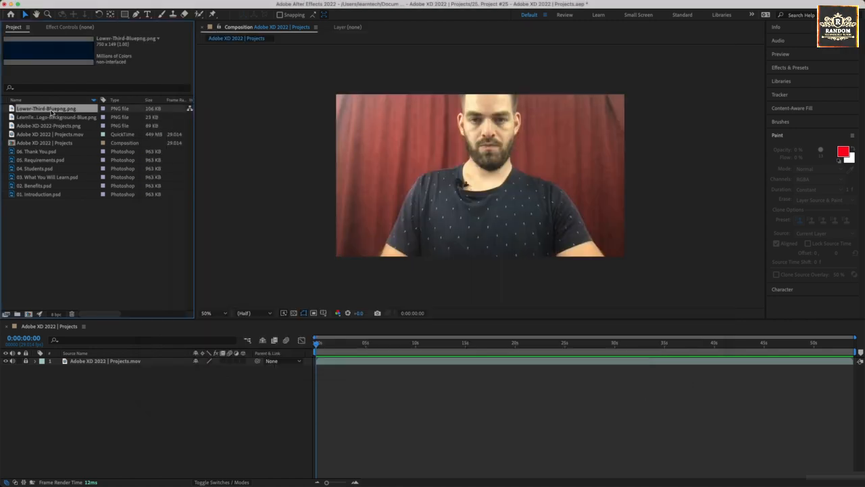
Step: Add Lower-Third-Bluepng.png to the timeline, drag it to the frame's bottom, and select the six PSD titles
drag(92, 327, 99, 361)
drag(519, 194, 602, 273)
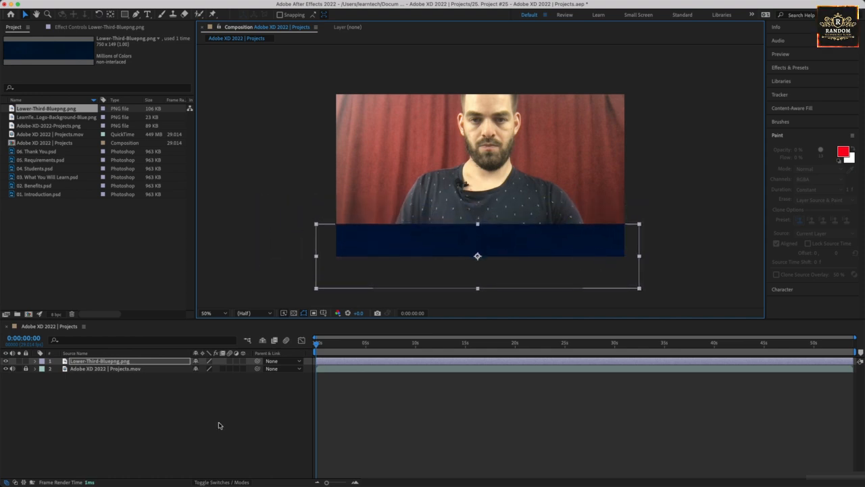
click(222, 425)
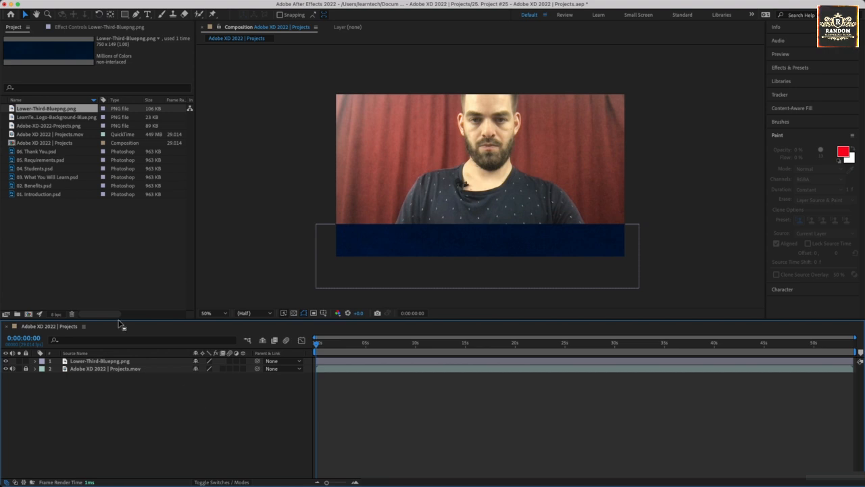
click(37, 194)
shift+click(43, 153)
Step: Drag the six PSD titles into the timeline, move them onto the blue bar, and trim them to 5 s
drag(59, 195, 90, 363)
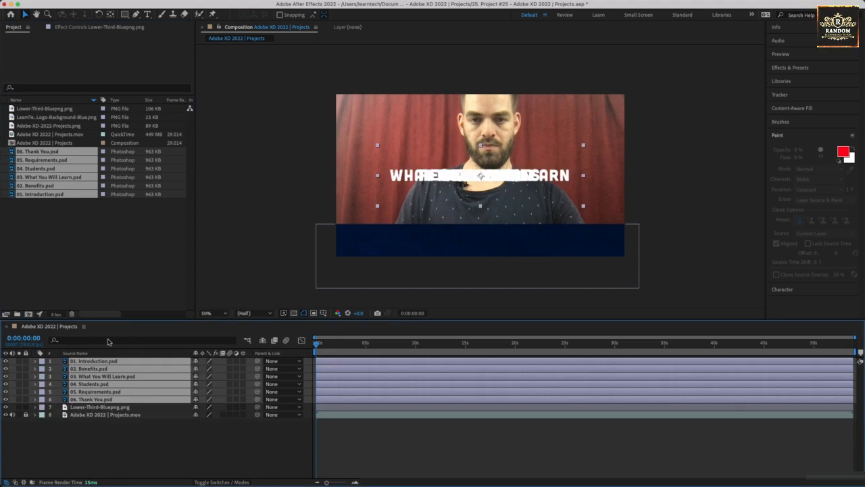
drag(443, 176, 440, 239)
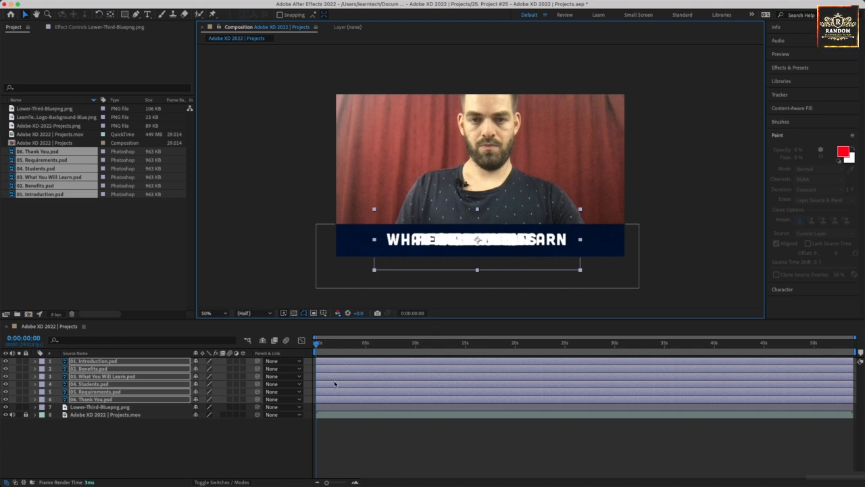
click(100, 407)
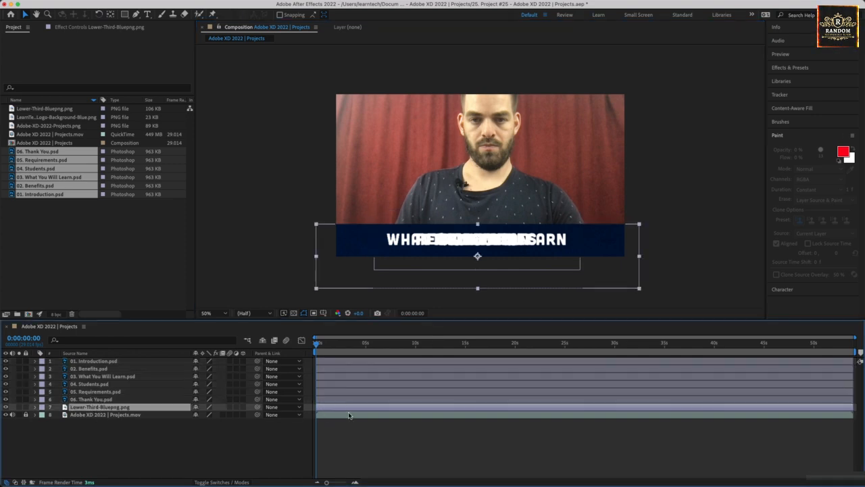
shift+click(93, 362)
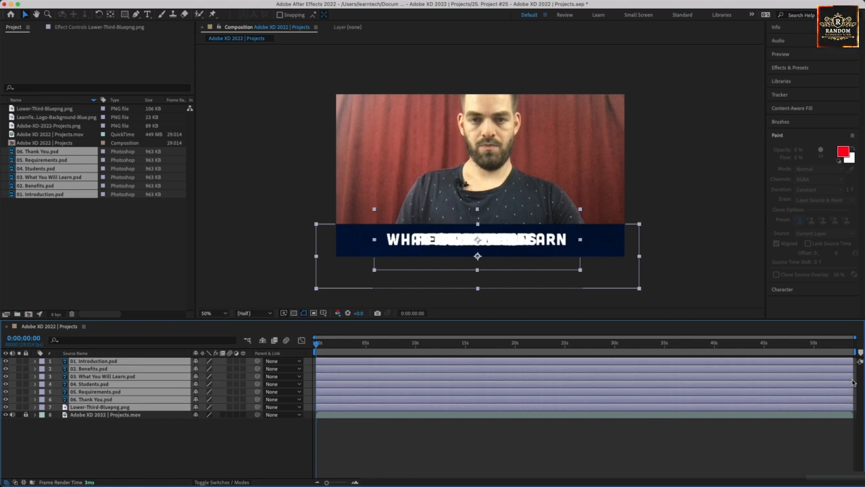
super+click(321, 408)
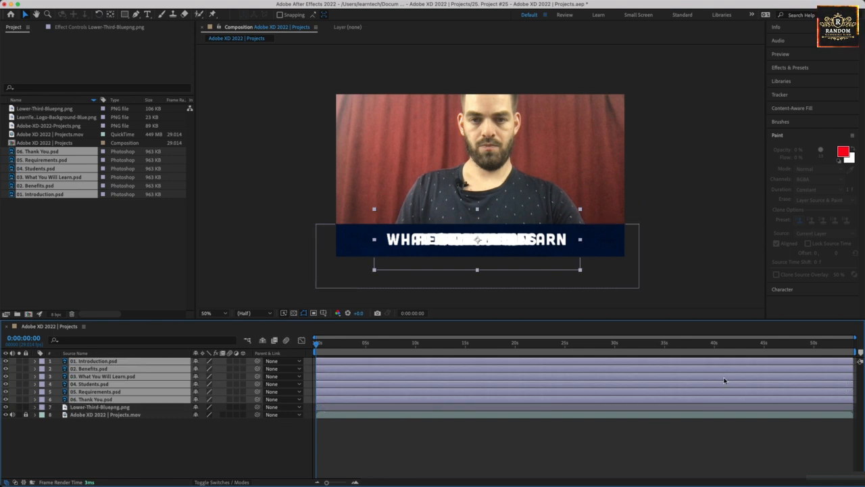
drag(849, 373, 398, 361)
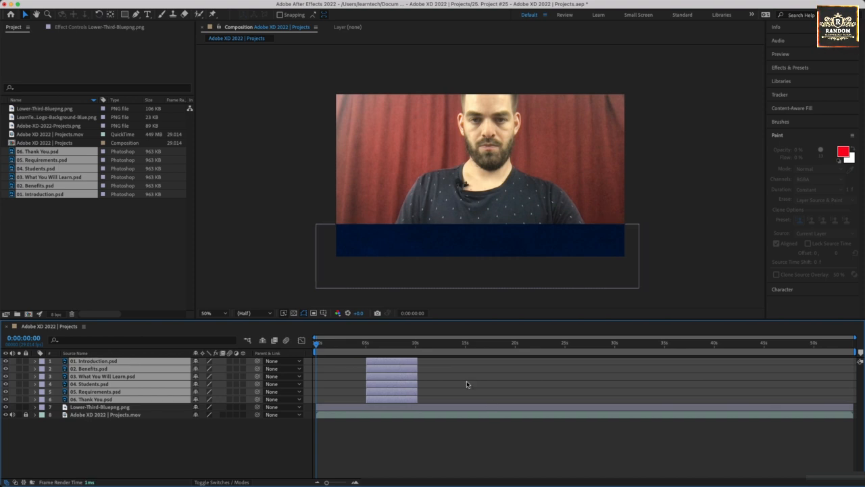
Step: Stagger the six titles into back-to-back 5-second slots, dropping one layer from the selection each time
super+click(394, 363)
drag(394, 374, 654, 400)
super+click(452, 371)
super+click(506, 377)
super+click(557, 385)
super+click(602, 392)
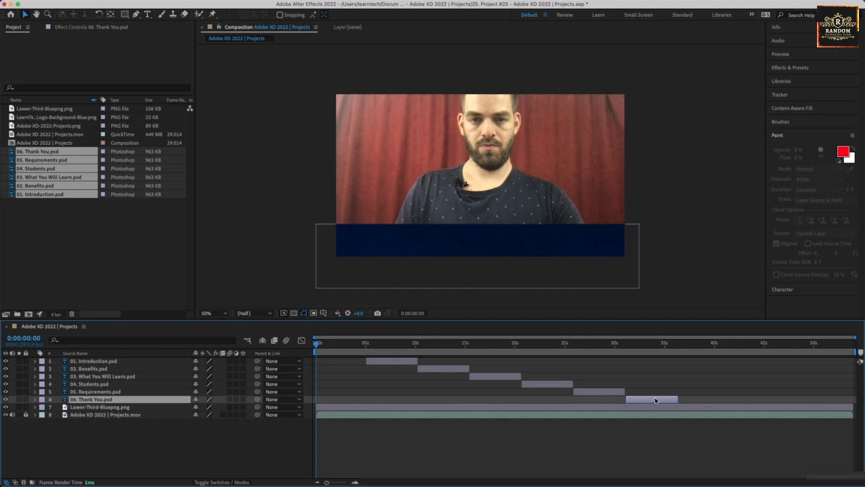
Step: Save the project, play the preview, and scrub to the BENEFITS title
key(super+s)
key(space)
drag(339, 350, 592, 351)
click(319, 408)
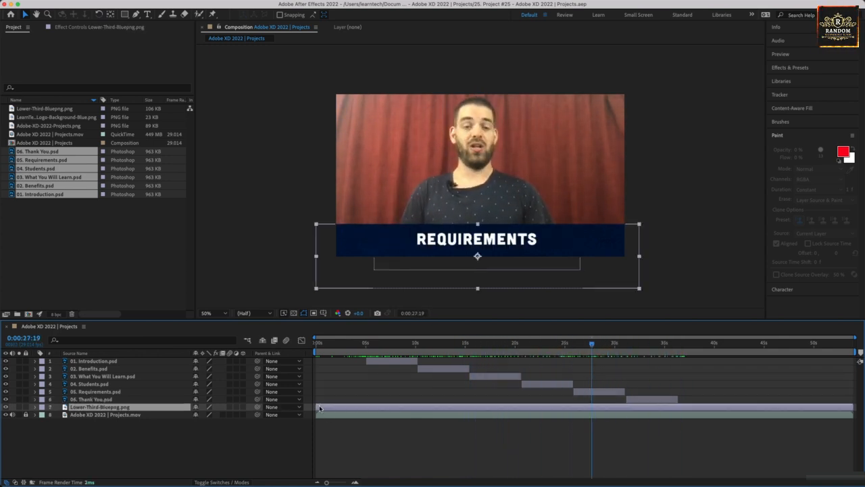
Step: Start the lower-third at 5 s and end it around 36 s with the Thank You card
click(365, 346)
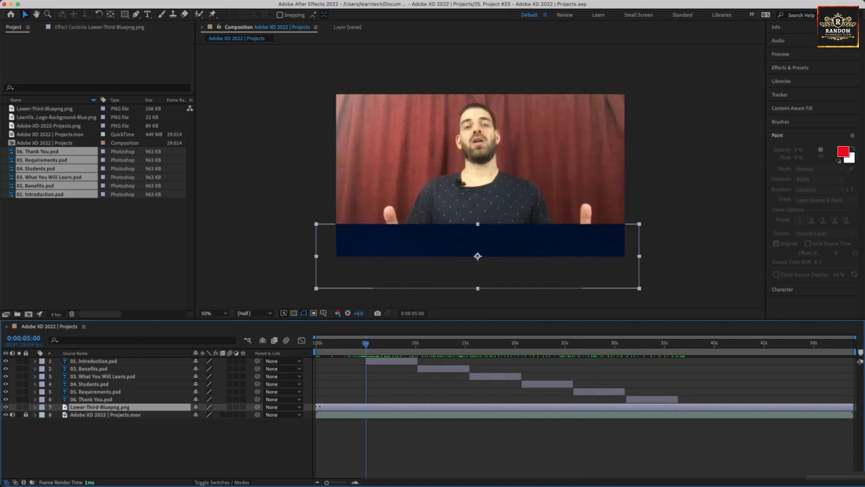
drag(319, 407, 366, 404)
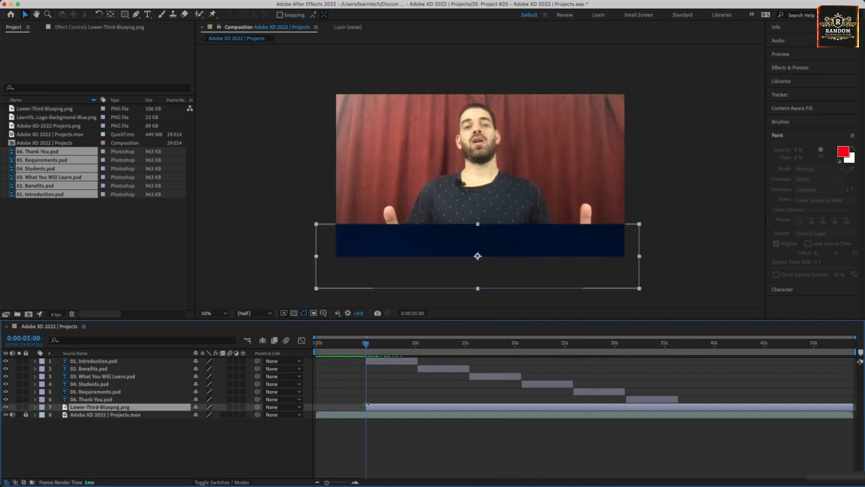
drag(366, 345, 678, 369)
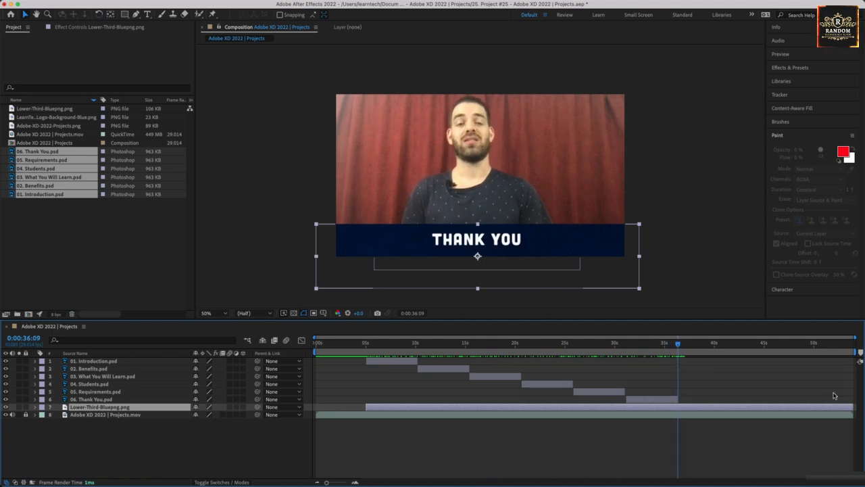
drag(853, 407, 676, 424)
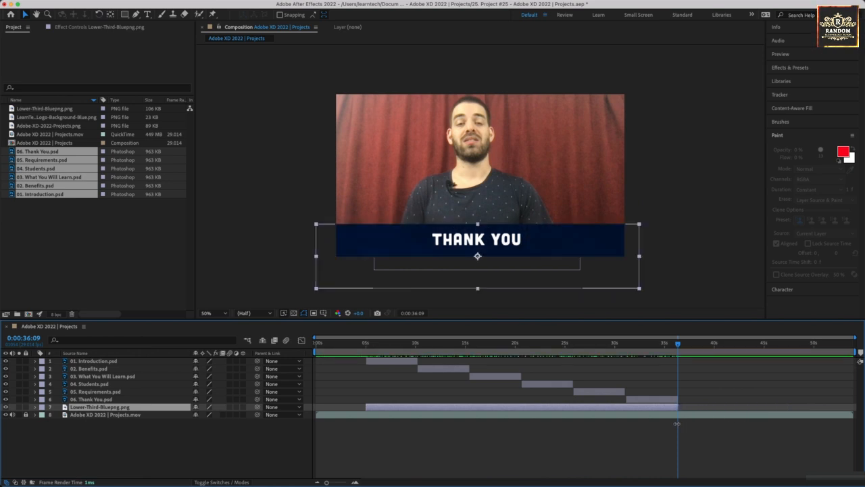
click(316, 346)
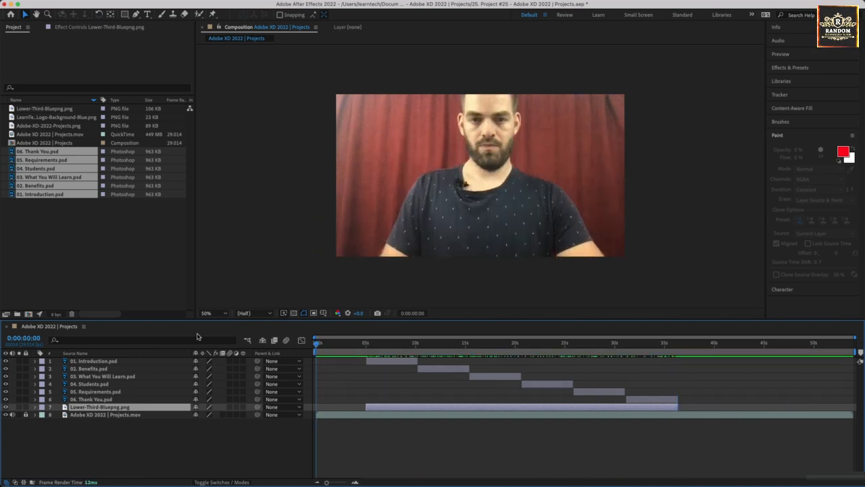
Step: Add Adobe-XD-2022-Projects.png as the top layer, trimmed to the first 5 seconds
click(38, 117)
click(40, 126)
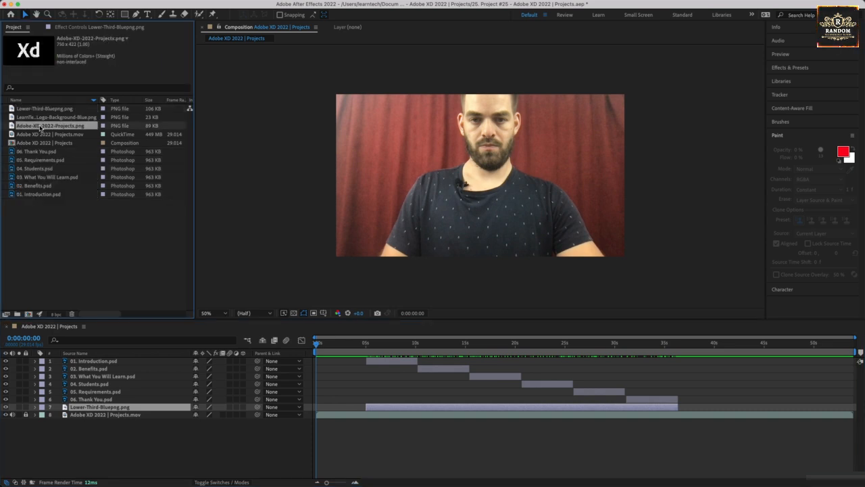
drag(55, 126, 316, 391)
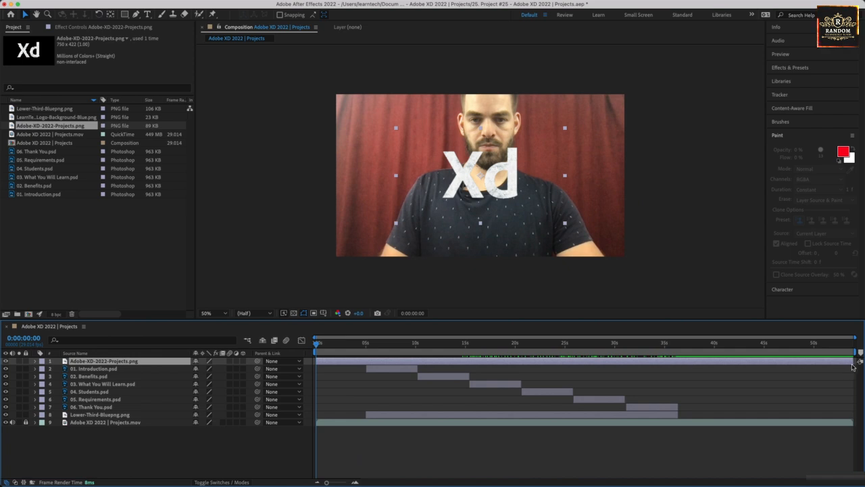
drag(853, 361, 365, 363)
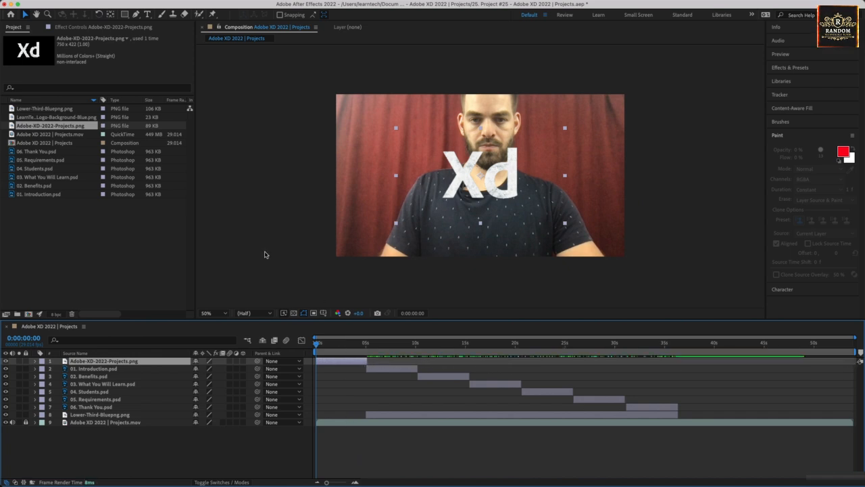
Step: Create a Dark Red Solid 1 layer and place it behind the Xd logo
right_click(93, 464)
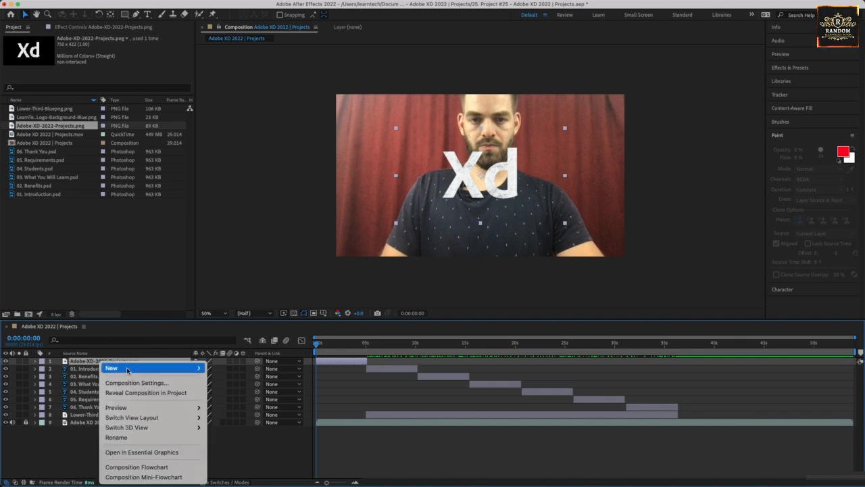
mouse_move(169, 367)
click(255, 392)
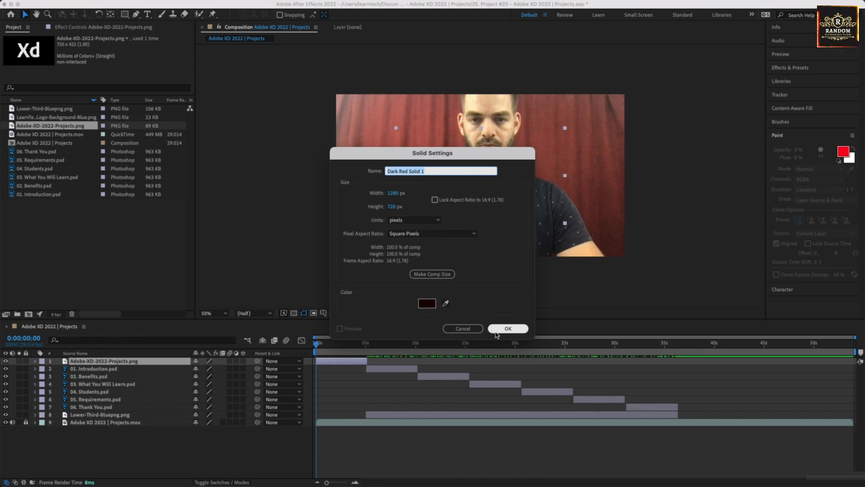
click(508, 328)
drag(74, 362, 79, 373)
Step: Enlarge and reposition the Xd logo, and trim the red solid to end at 5 s
click(498, 199)
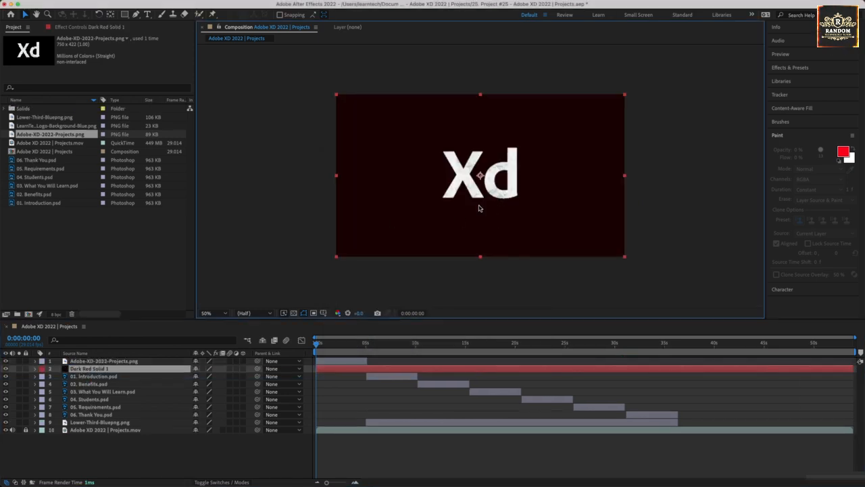
click(89, 354)
click(92, 360)
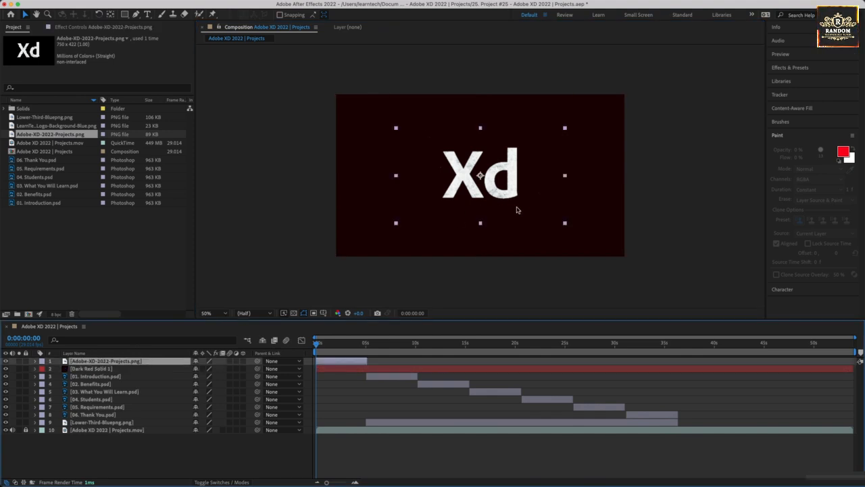
drag(566, 225, 623, 253)
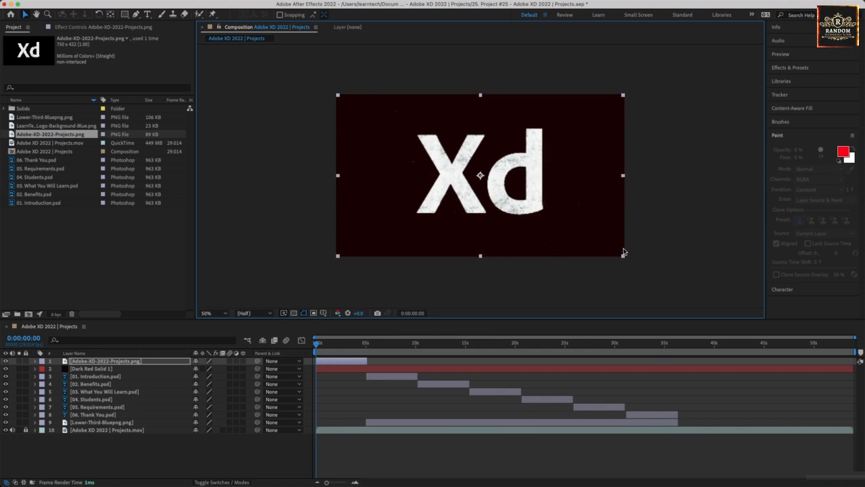
drag(537, 189, 538, 191)
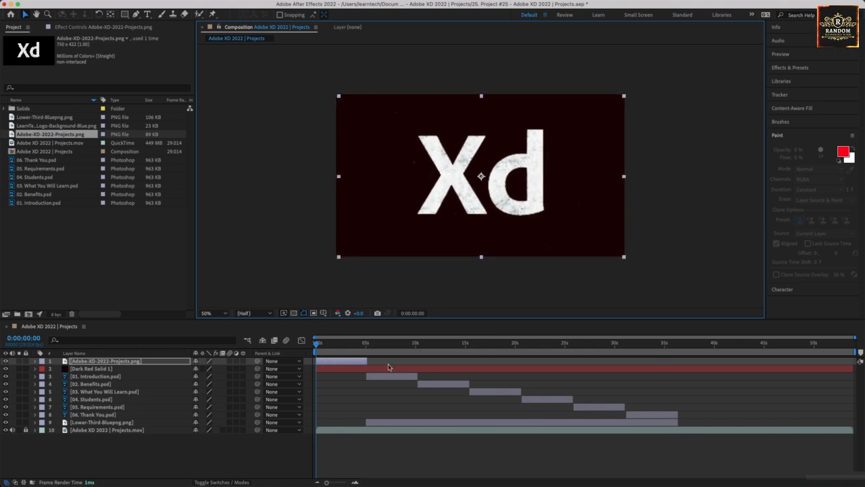
drag(852, 369, 370, 362)
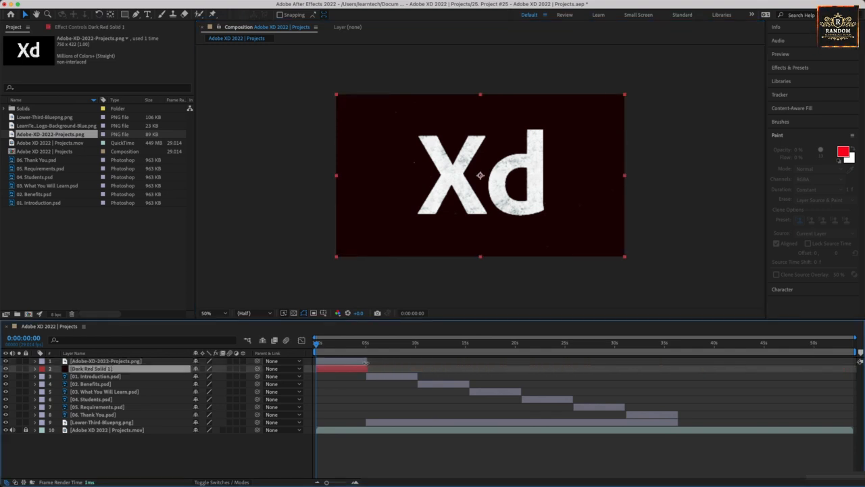
click(367, 344)
drag(367, 345, 325, 386)
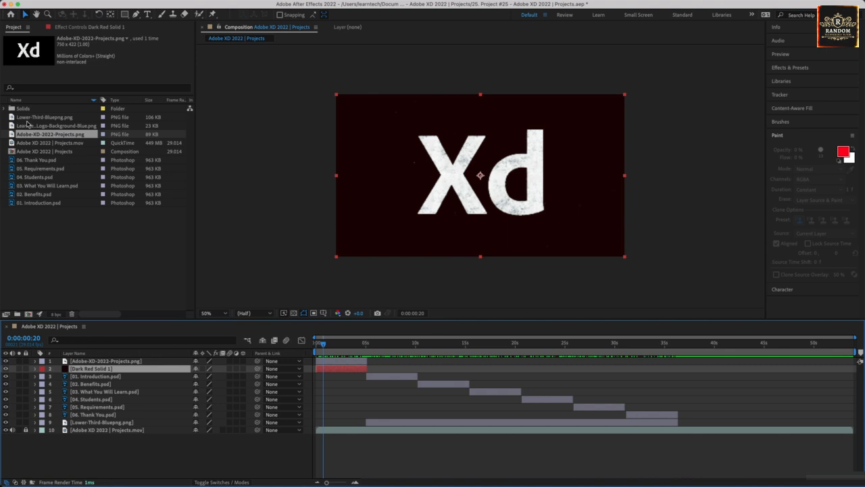
drag(634, 348, 763, 344)
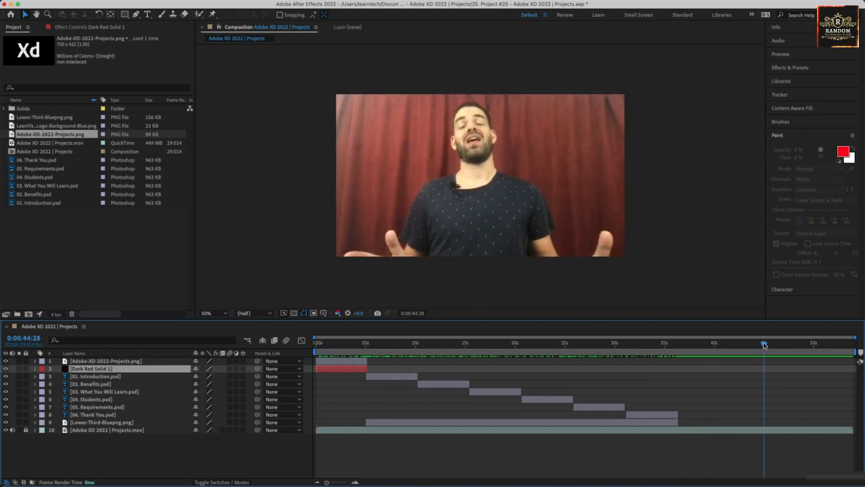
click(351, 362)
shift+click(346, 371)
Step: Duplicate the Xd logo and red solid, start the copies at about 45 s, and add the LearnTech logo on top
key(super+d)
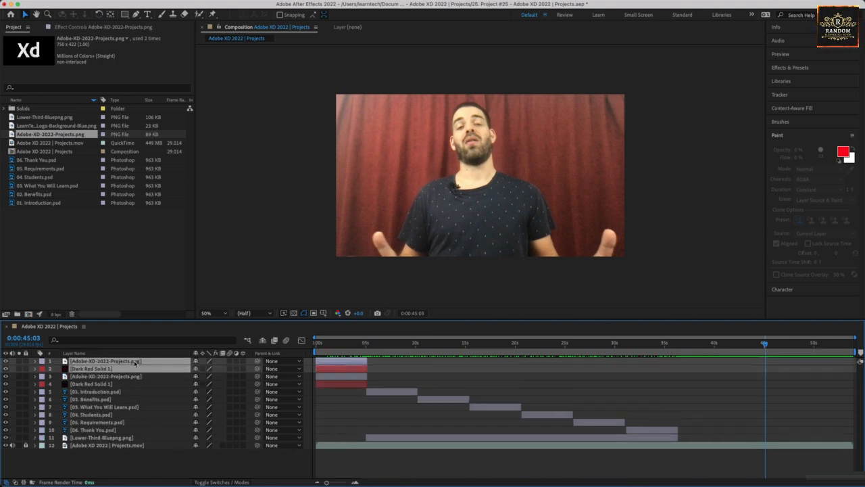
drag(333, 361, 783, 373)
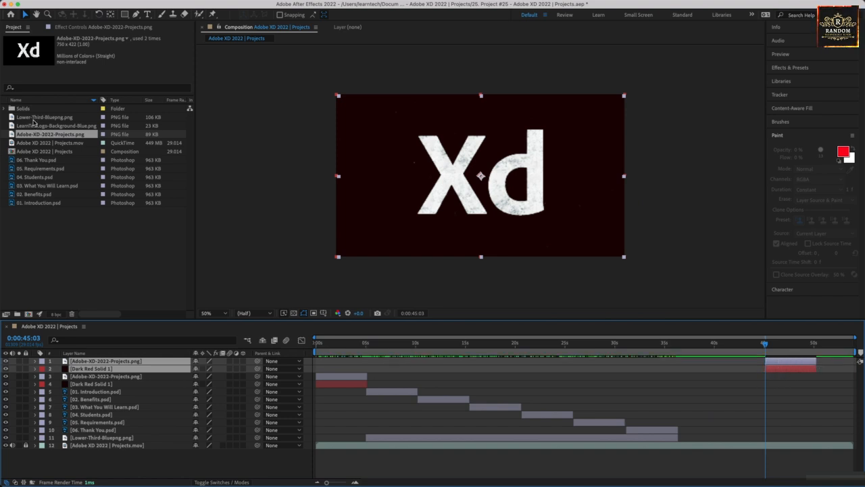
drag(34, 127, 63, 363)
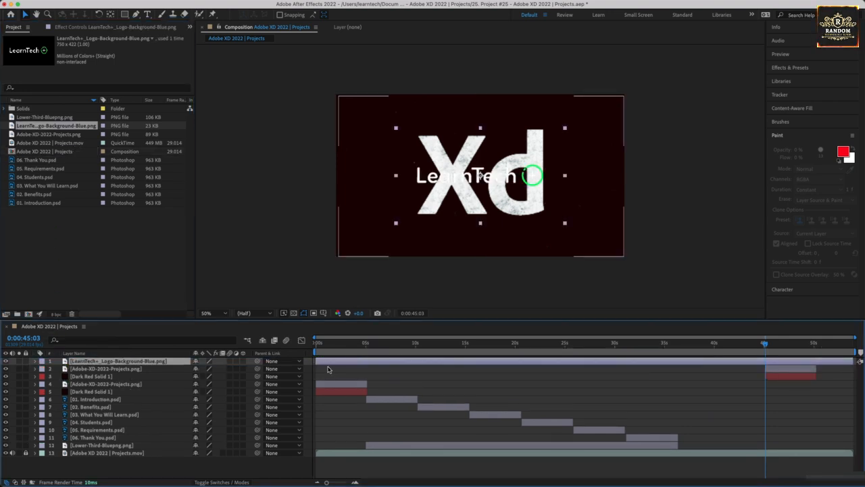
Step: Shift the LearnTech logo layer so it starts at about 49 s
drag(318, 361, 807, 360)
click(813, 344)
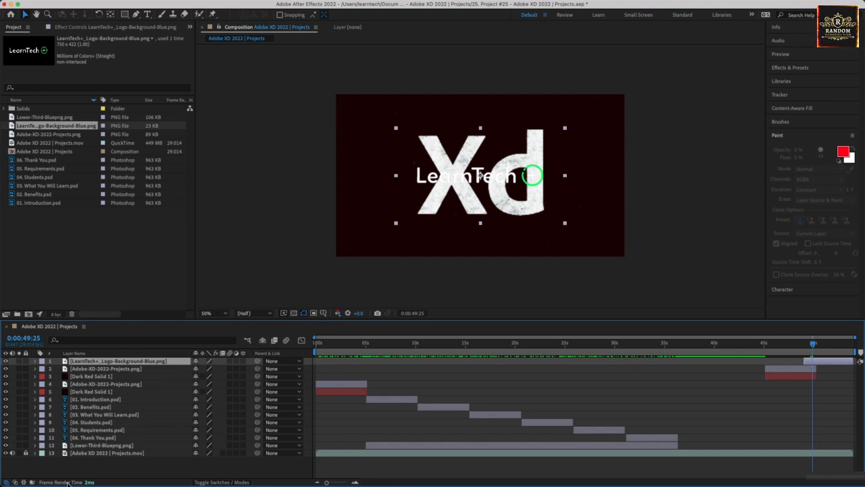
right_click(87, 473)
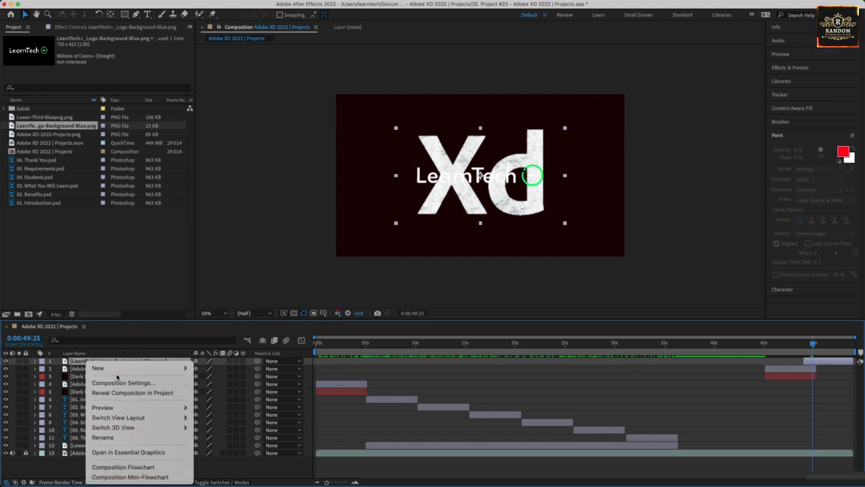
mouse_move(128, 367)
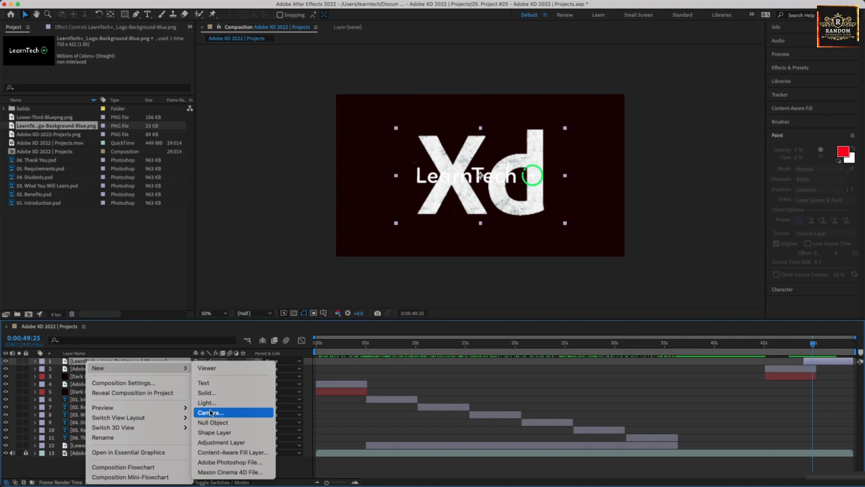
click(78, 361)
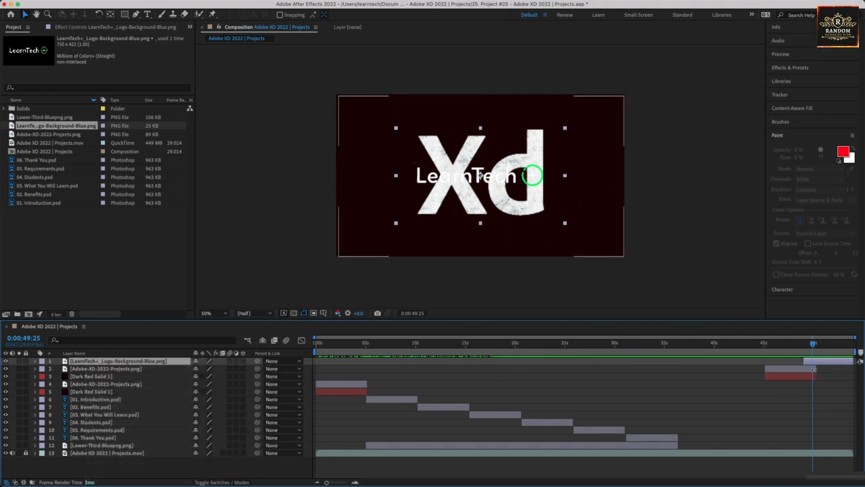
Step: Trim the duplicated Xd logo to end at 49 s and scale up the LearnTech logo
click(102, 370)
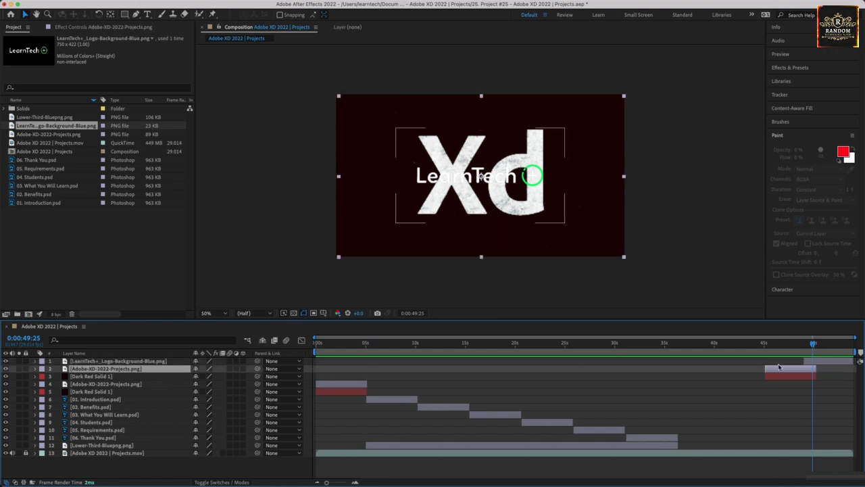
drag(816, 369, 804, 369)
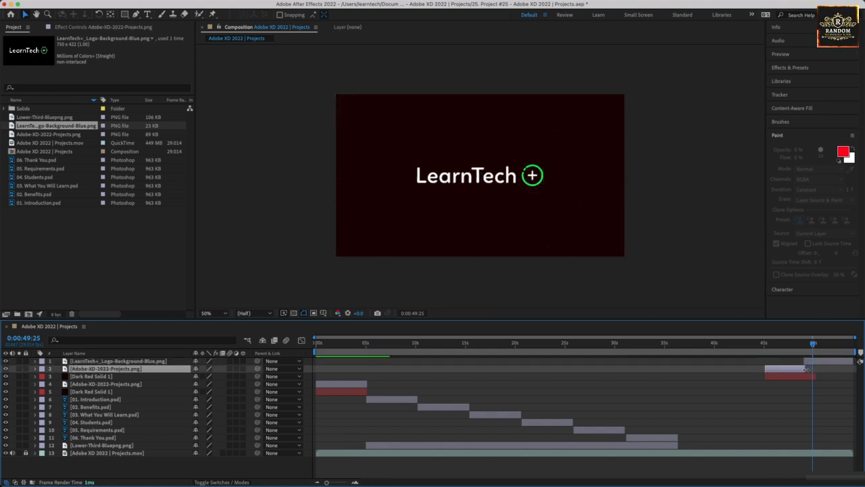
click(809, 362)
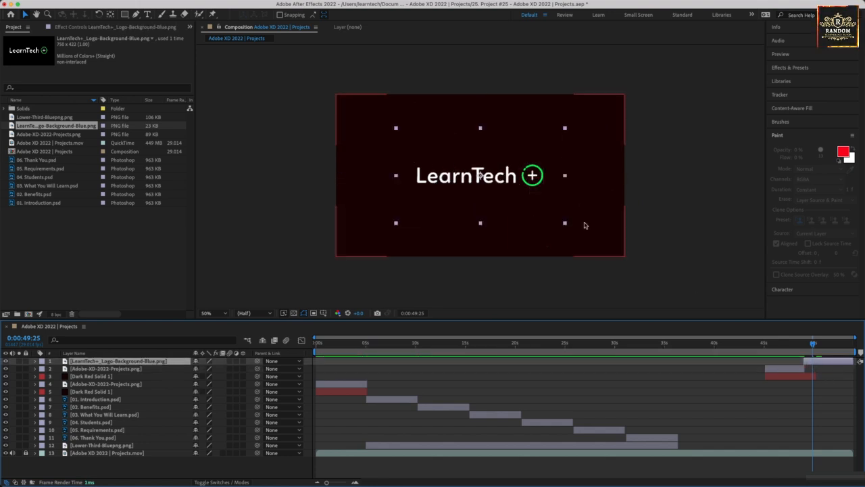
drag(564, 224, 624, 250)
click(672, 239)
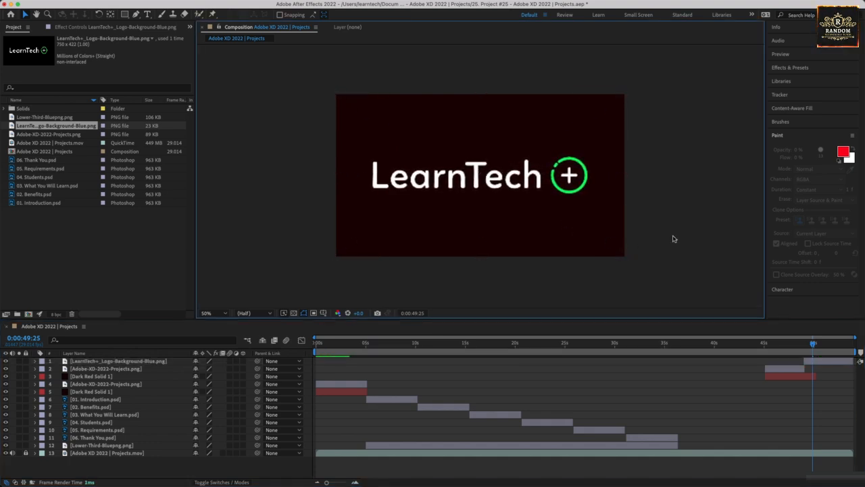